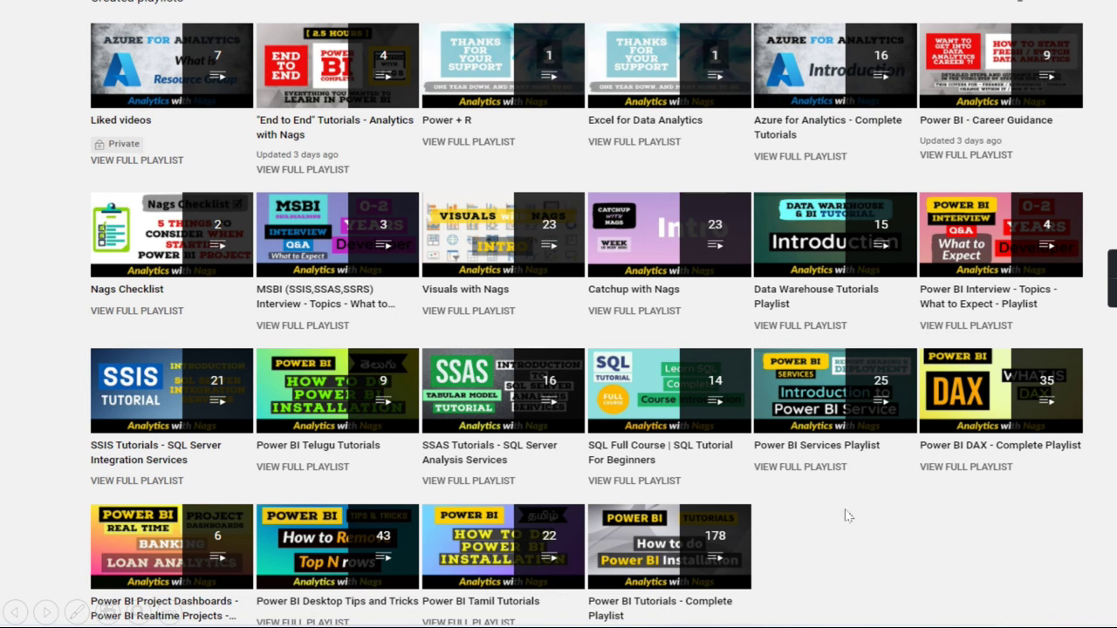
# Step: Exit the PowerPoint slideshow and bring up the Groups.rdl sales report in Report Builder
pyautogui.press('Escape')
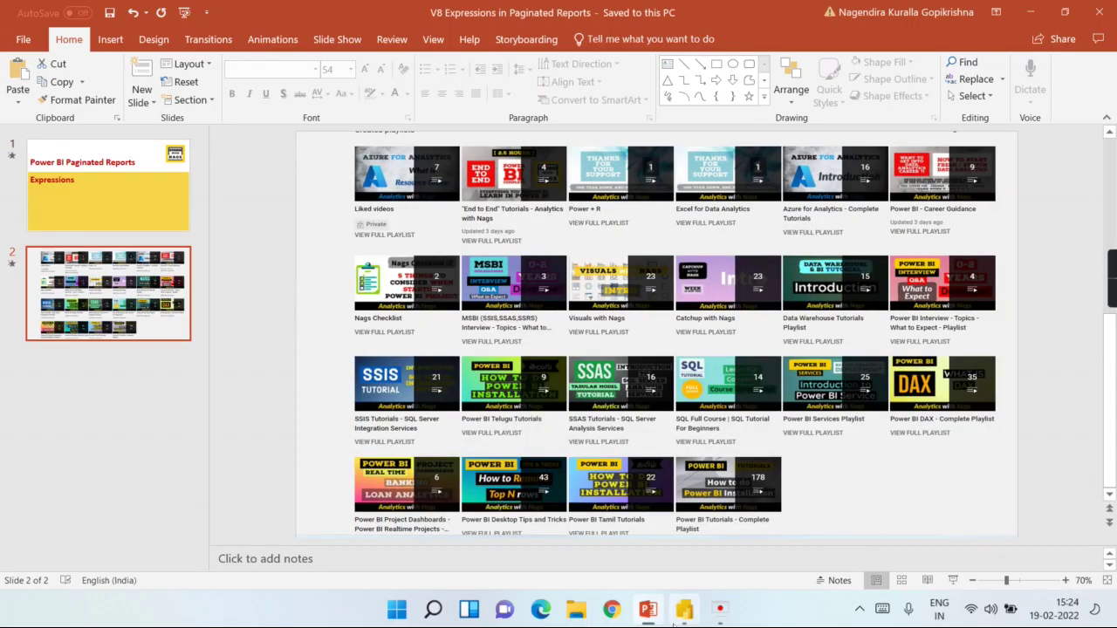
pyautogui.click(683, 608)
# Step: Preview the rendered Groups.rdl report, then return to Design view
pyautogui.click(785, 276)
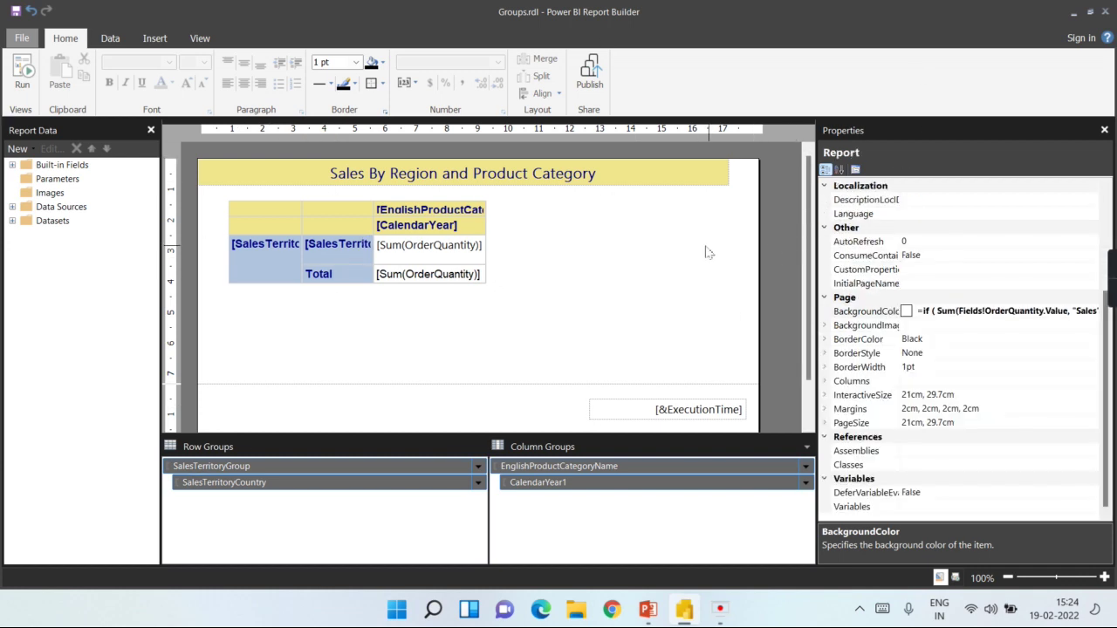
pyautogui.click(21, 79)
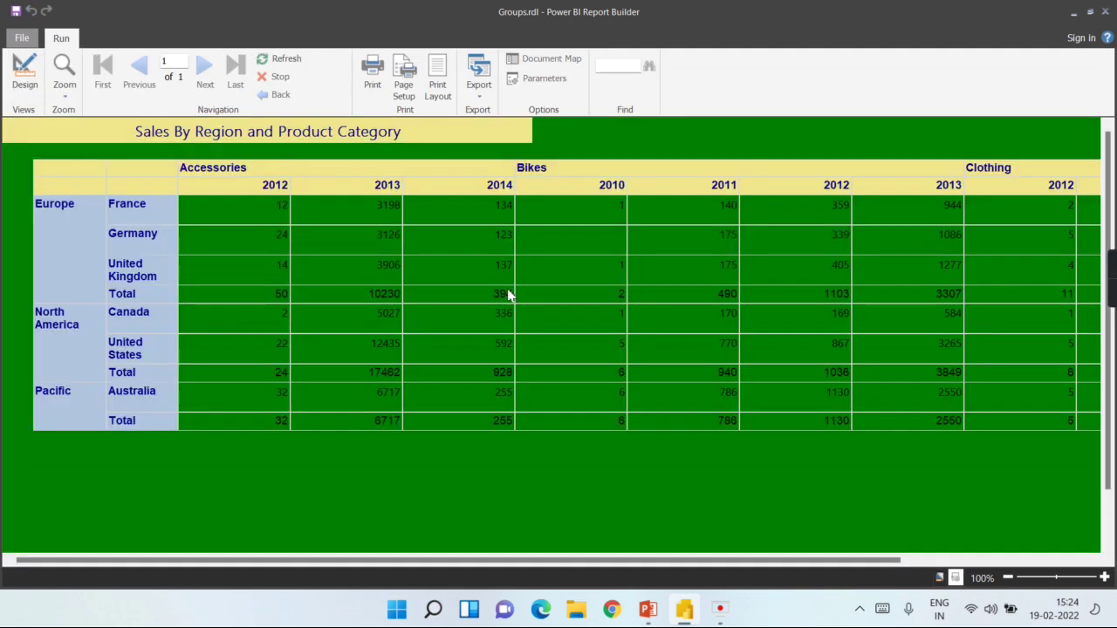
pyautogui.click(23, 77)
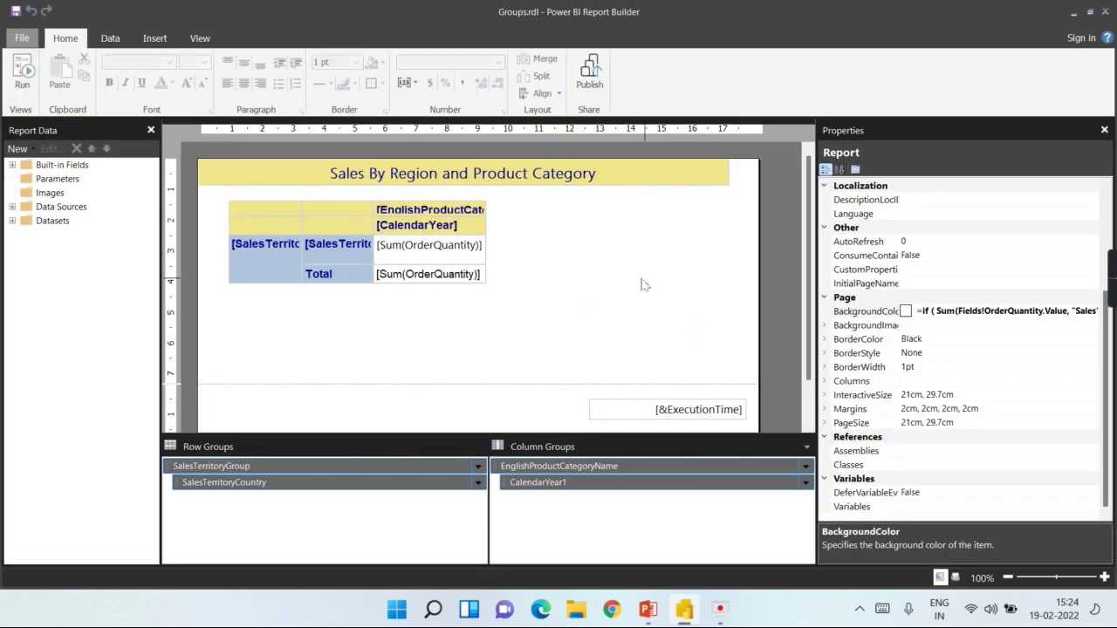
# Step: Select everything in the report body, undo the extra Order column with Ctrl+Z, and preview
pyautogui.click(641, 285)
pyautogui.rightClick(558, 269)
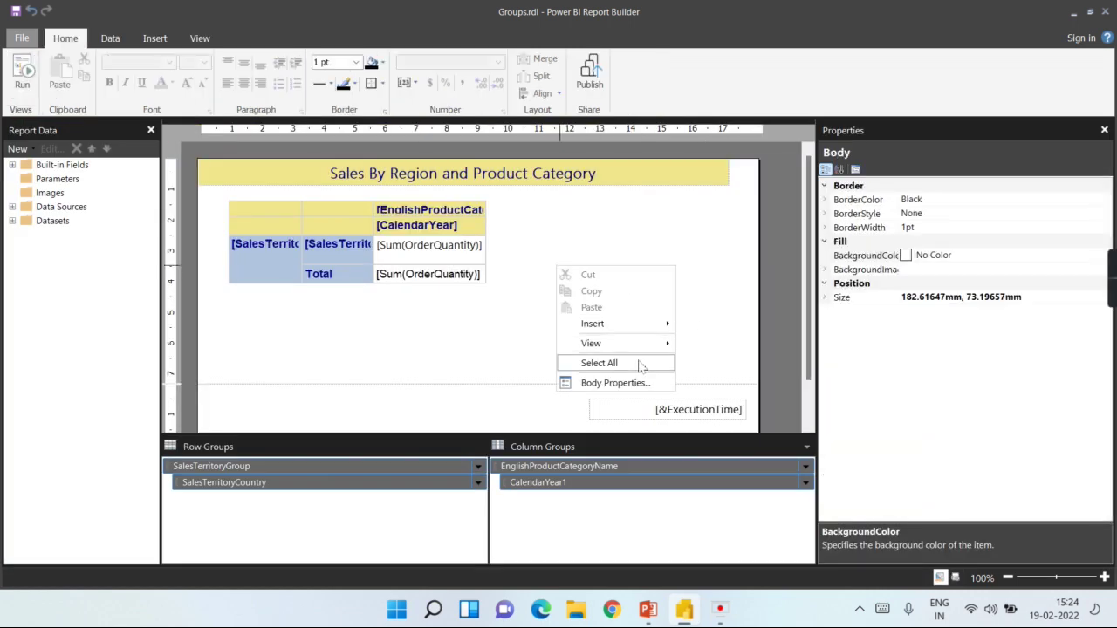
pyautogui.click(641, 364)
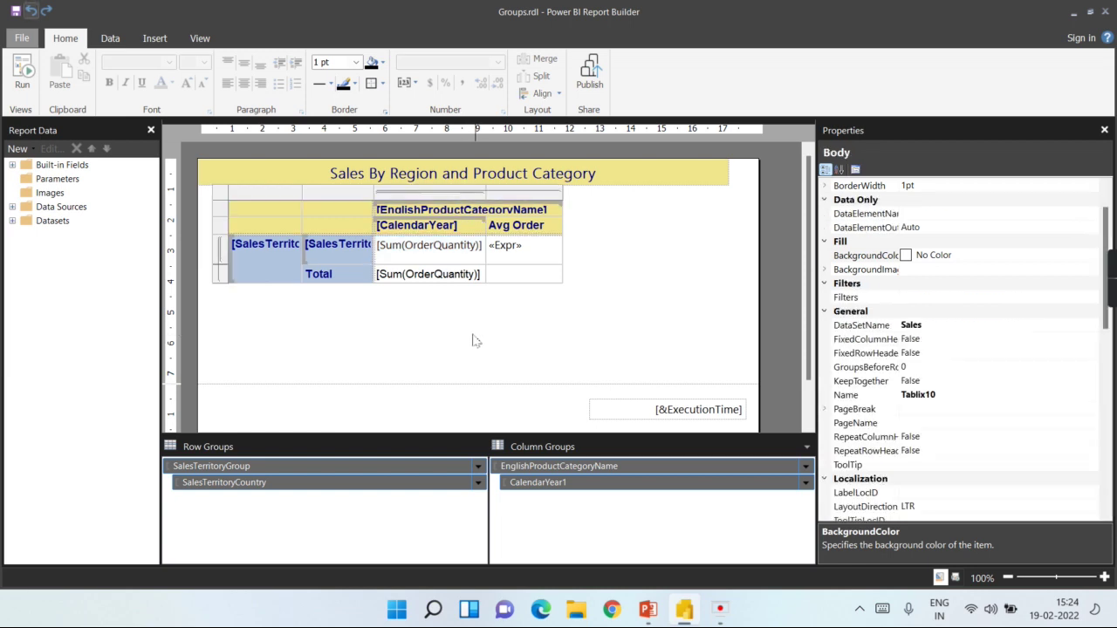
pyautogui.hotkey('ctrl', 'z')
pyautogui.hotkey('ctrl', 'z')
pyautogui.hotkey('ctrl', 'z')
pyautogui.hotkey('ctrl', 'z')
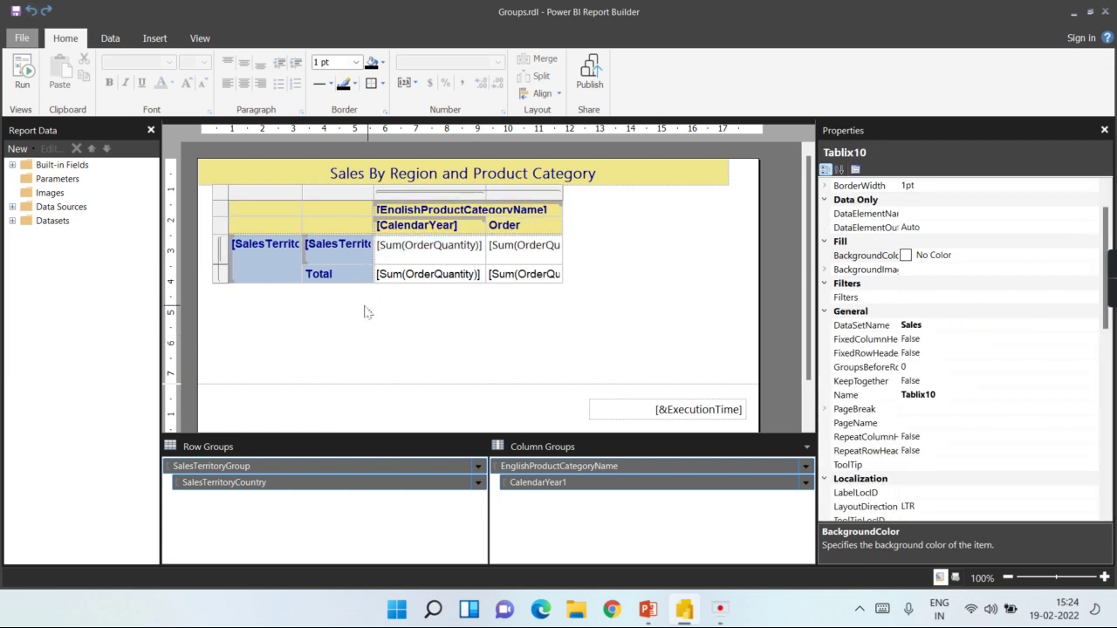
pyautogui.hotkey('ctrl', 'z')
pyautogui.hotkey('ctrl', 'z')
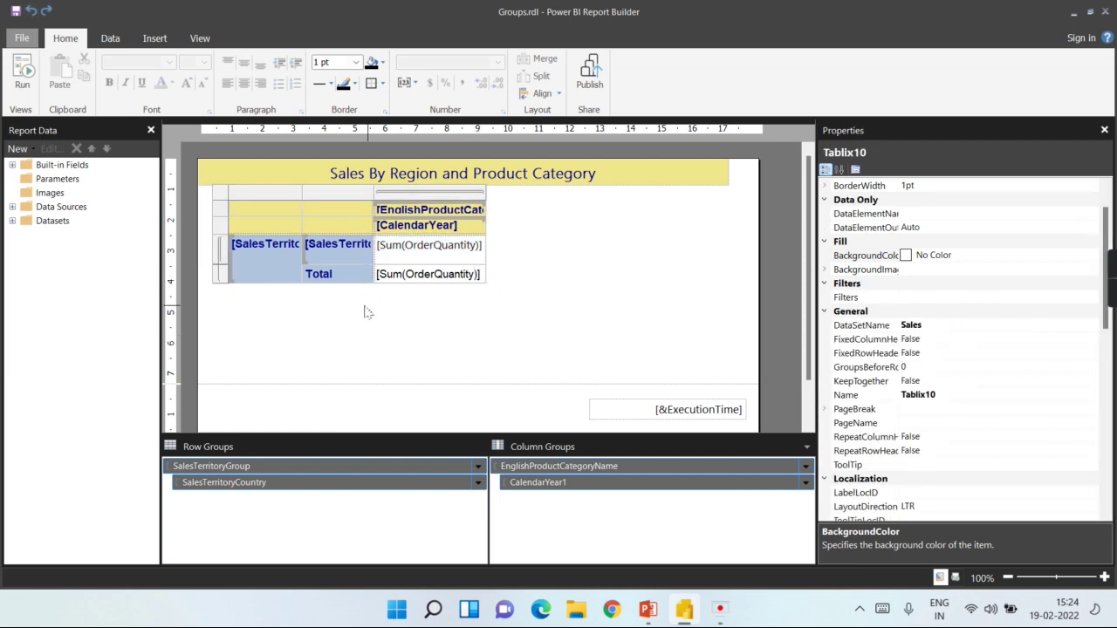
pyautogui.click(22, 71)
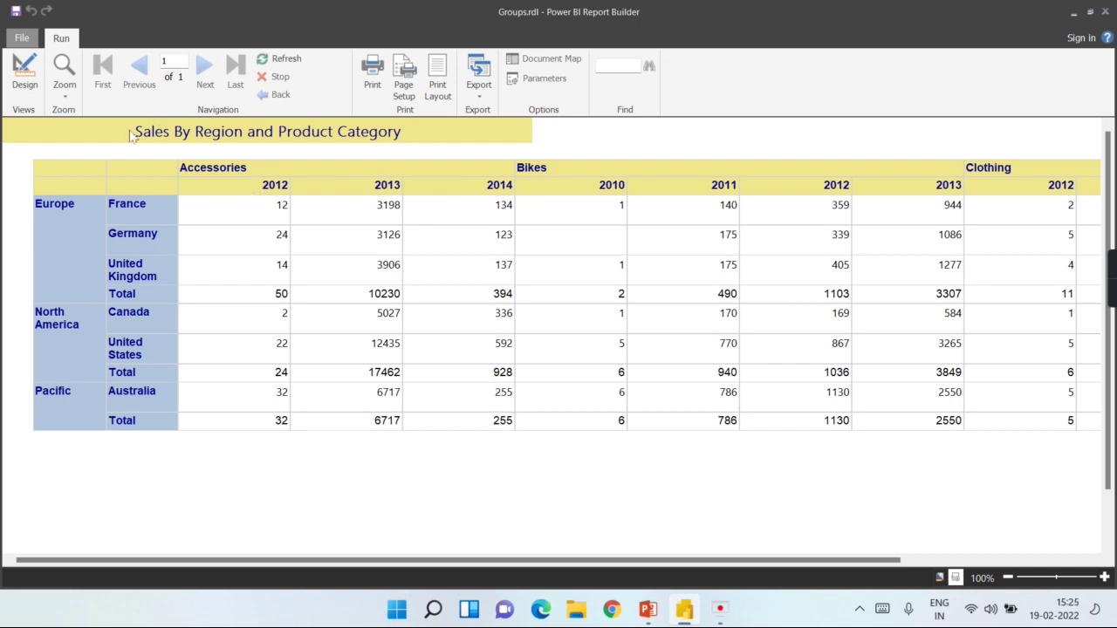
# Step: Switch to Design and re-run the report, showing the matrix on a plain white page
pyautogui.click(25, 73)
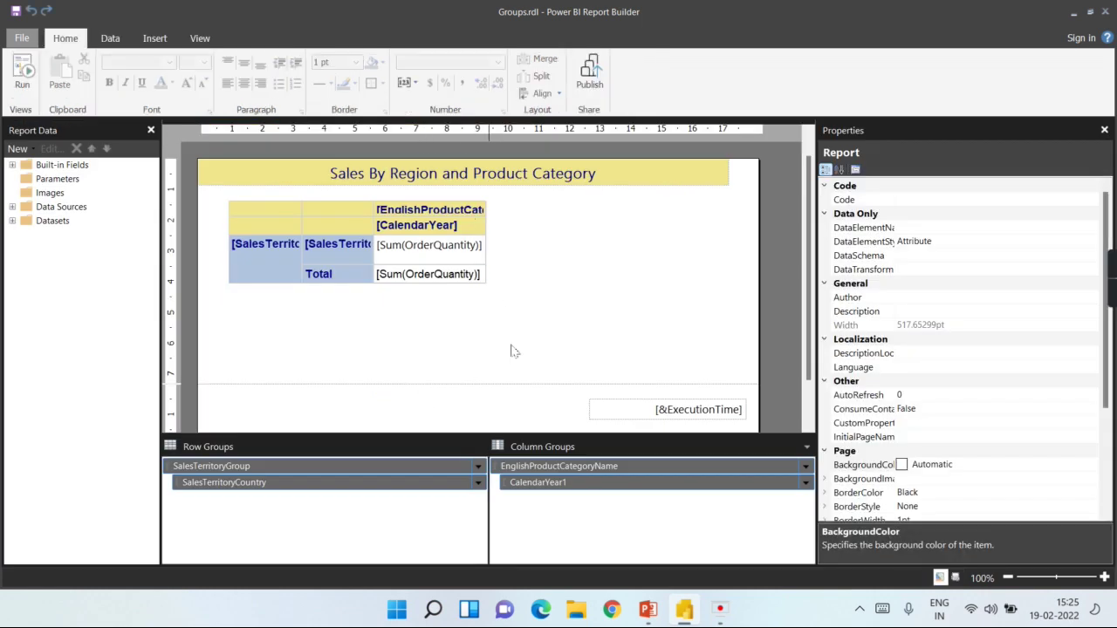
pyautogui.click(22, 73)
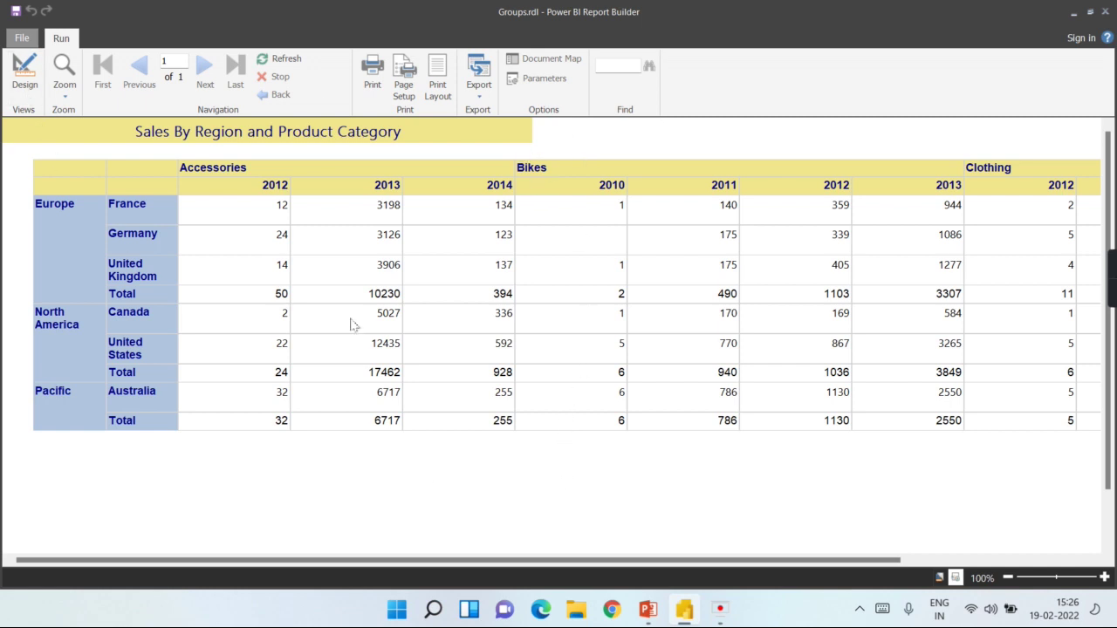
# Step: Insert a new matrix column outside the CalendarYear group, to the right
pyautogui.click(18, 99)
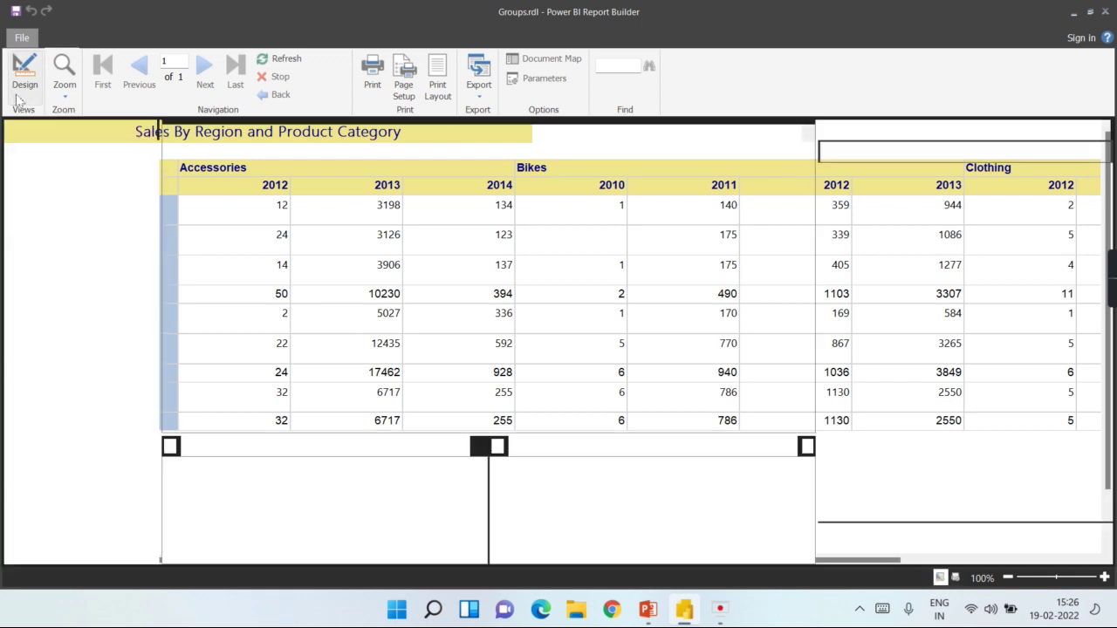
pyautogui.click(424, 232)
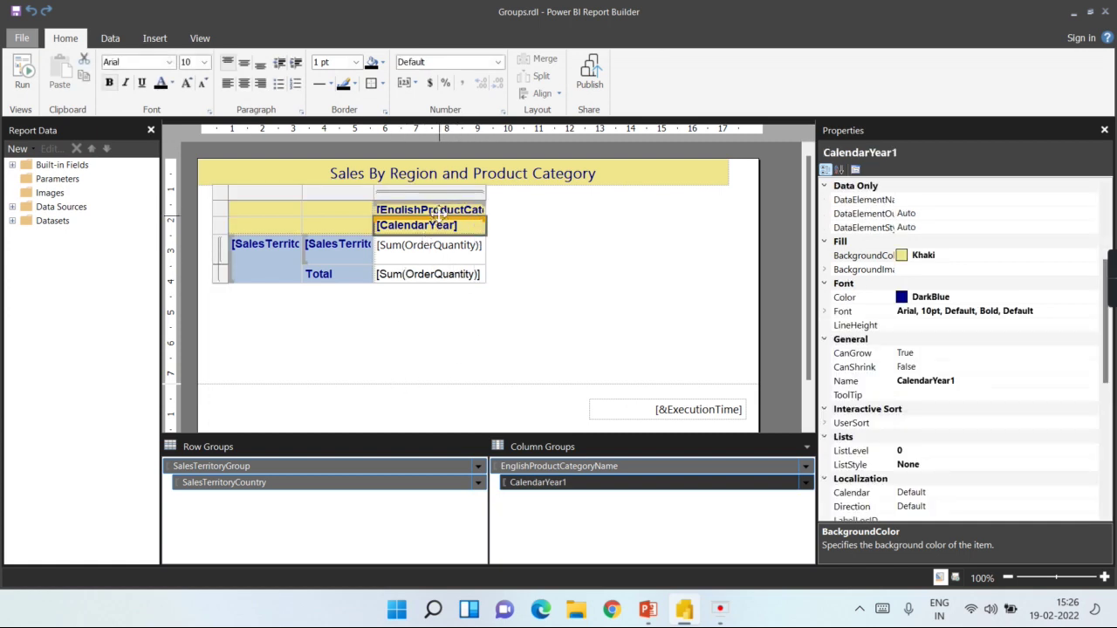
pyautogui.doubleClick(451, 253)
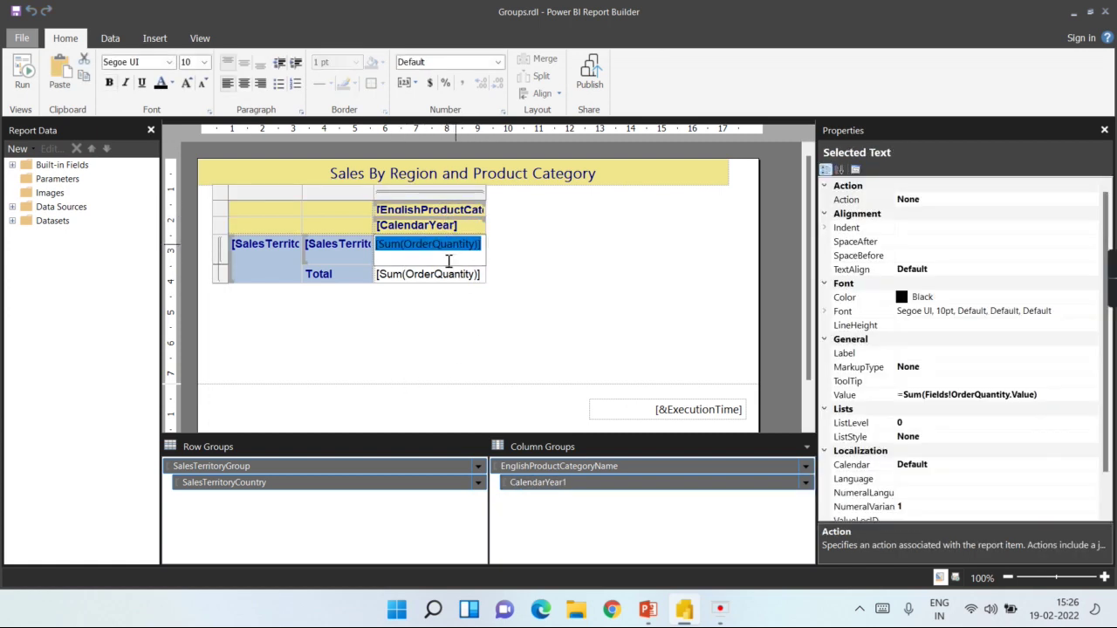
pyautogui.click(558, 273)
pyautogui.rightClick(443, 259)
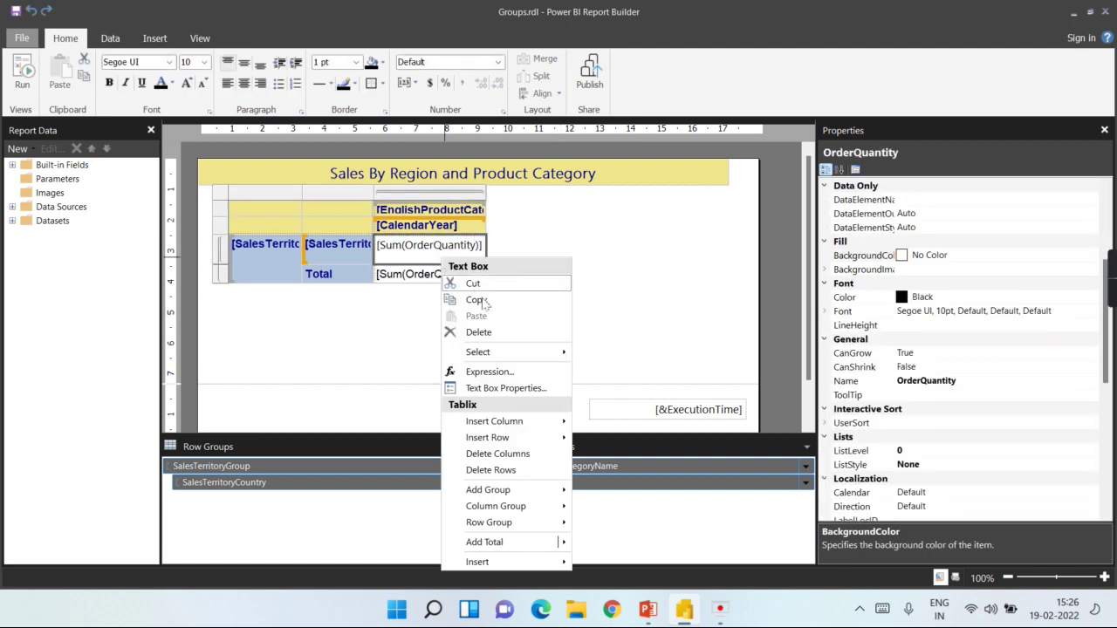
pyautogui.moveTo(518, 427)
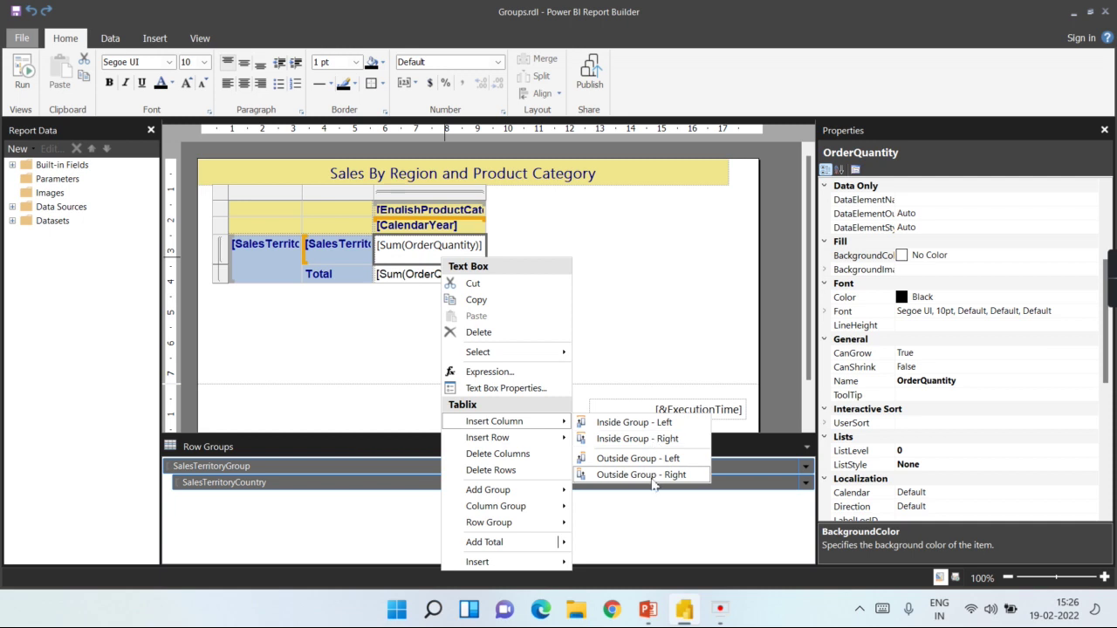
pyautogui.click(684, 478)
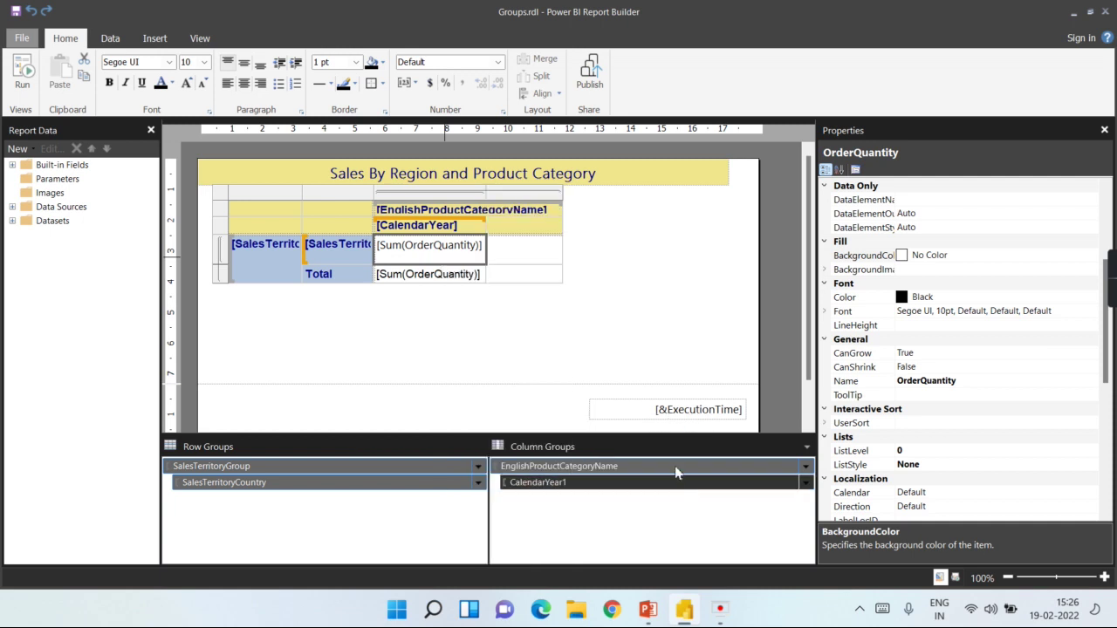
# Step: Fill the new column's data cell with the OrderQuantity field
pyautogui.click(615, 323)
pyautogui.click(534, 251)
pyautogui.click(555, 241)
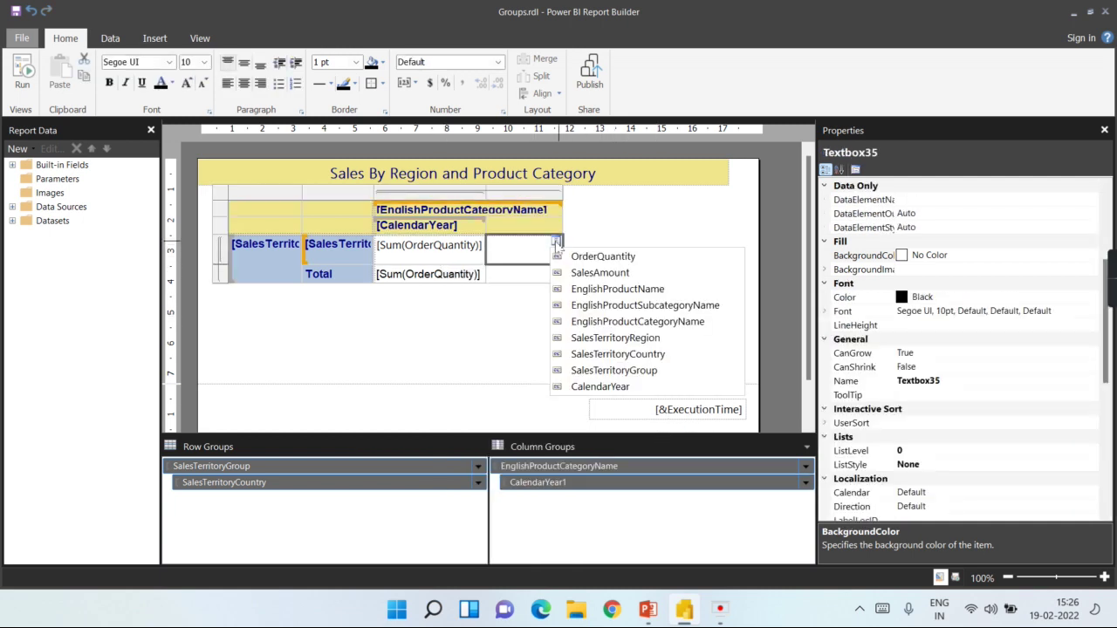
pyautogui.click(616, 257)
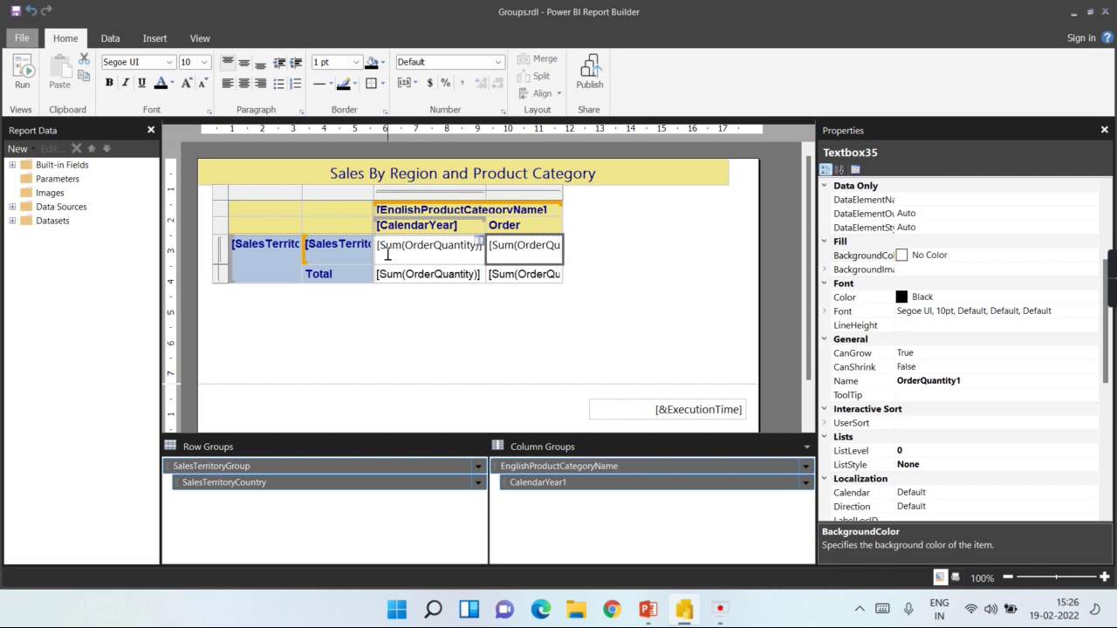
# Step: Open the new Order cell's value expression and change Sum to Avg
pyautogui.rightClick(553, 249)
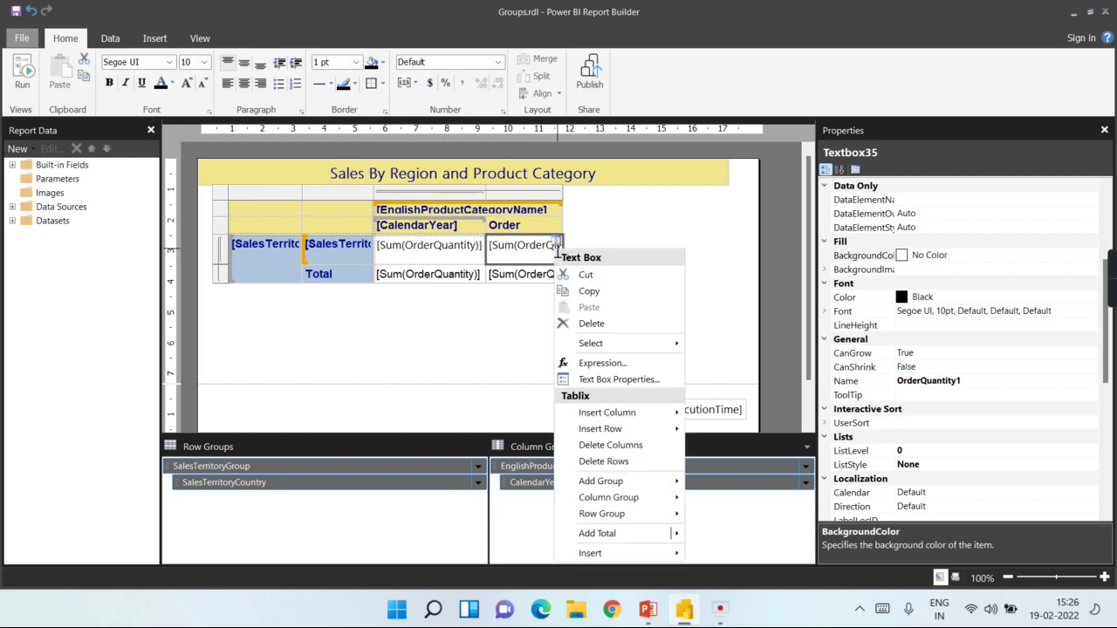
pyautogui.click(599, 384)
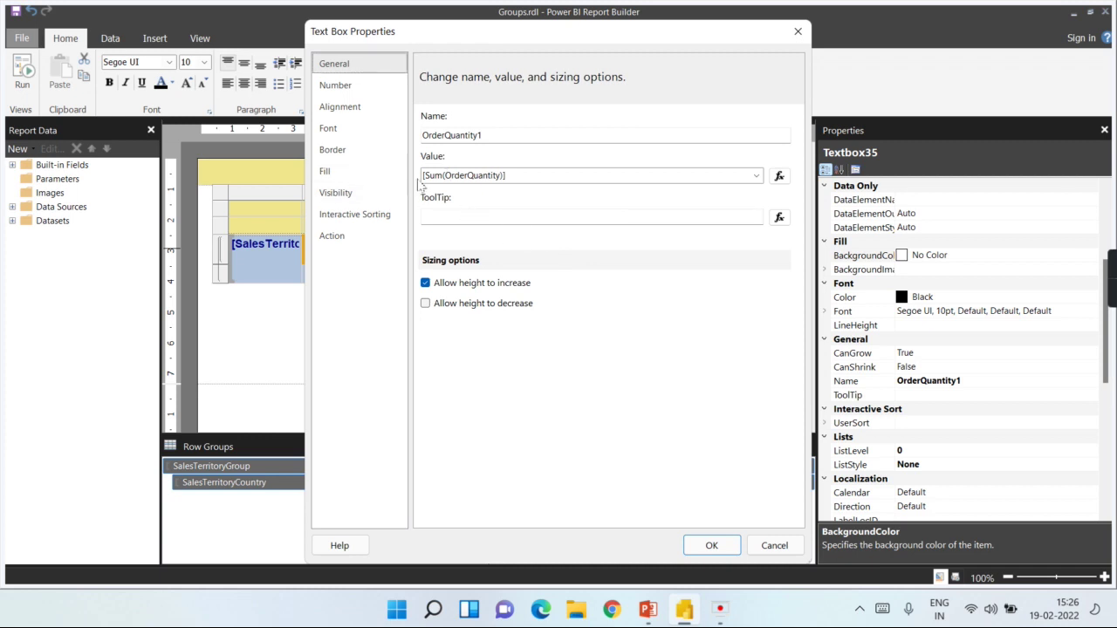
pyautogui.click(779, 175)
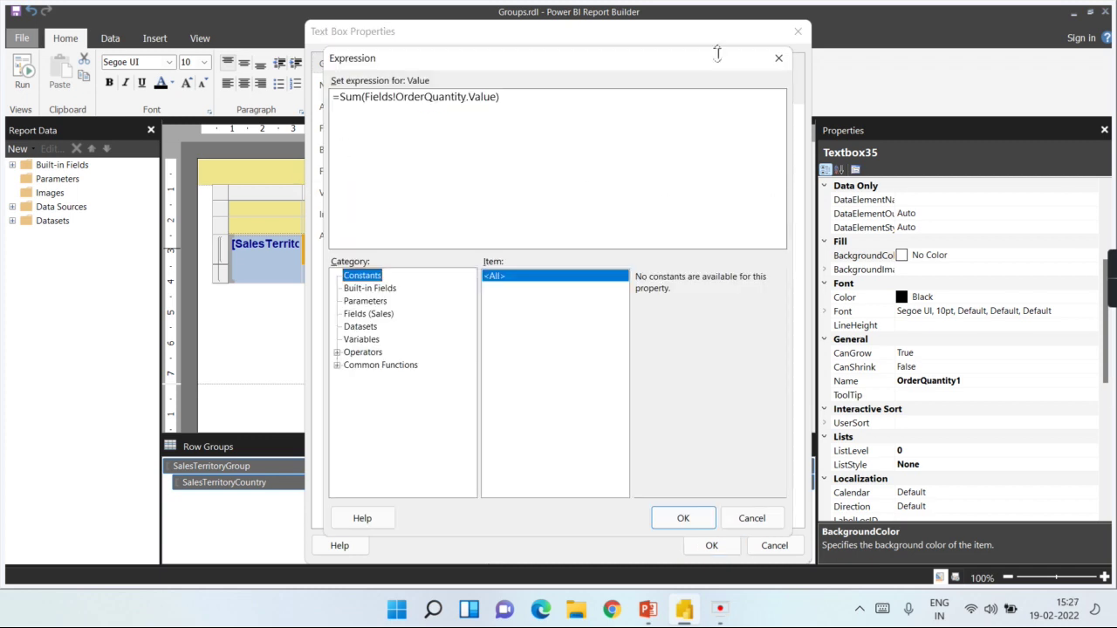
pyautogui.click(778, 57)
pyautogui.click(798, 31)
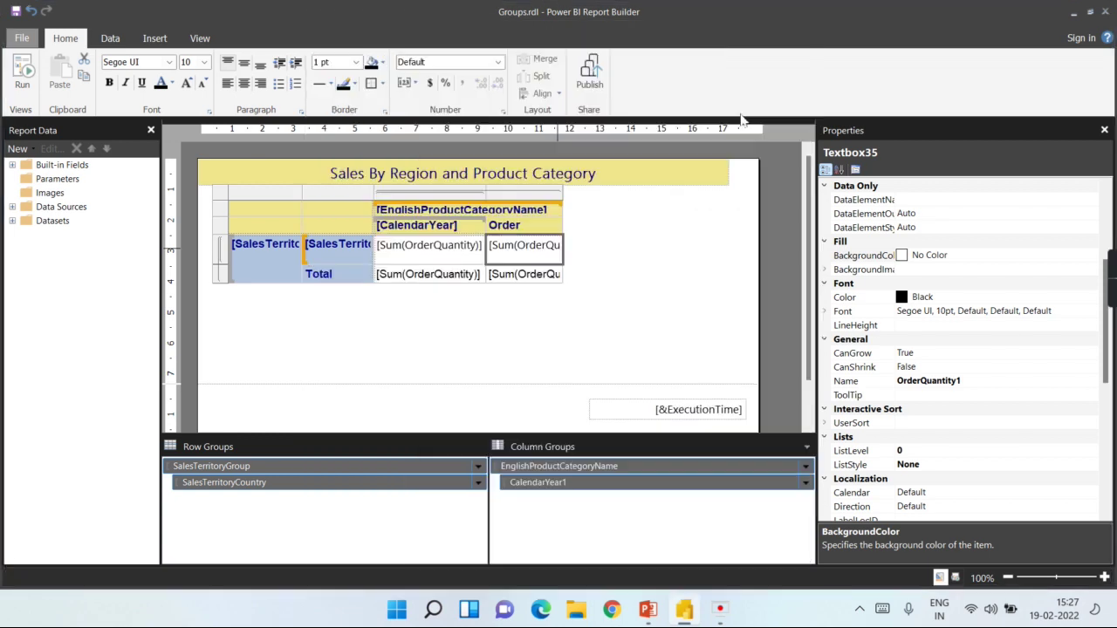
pyautogui.rightClick(543, 253)
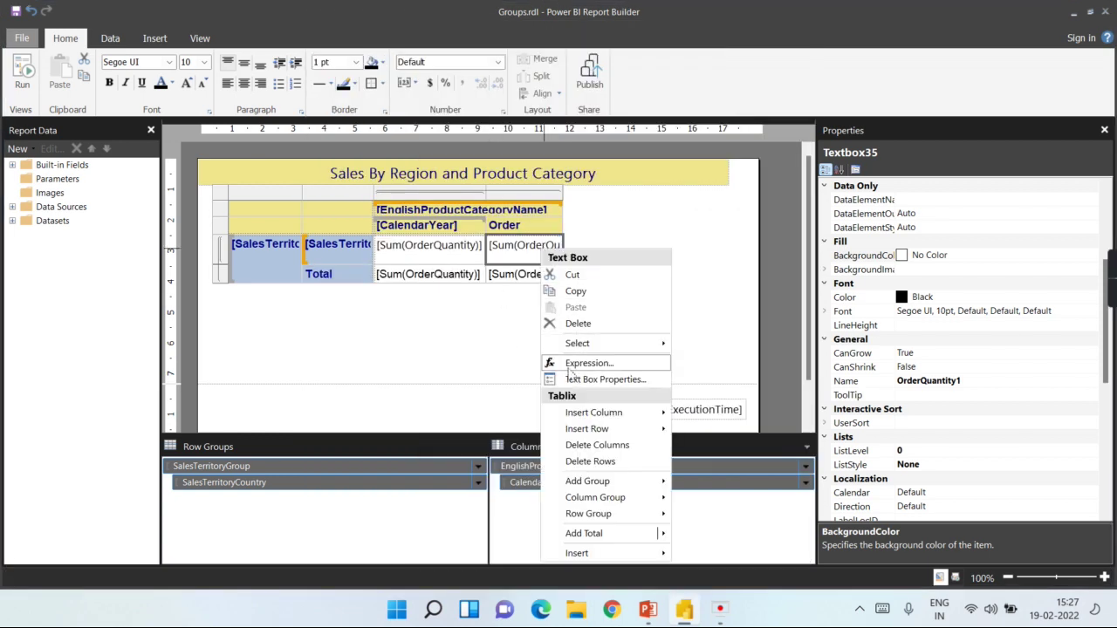
pyautogui.click(571, 364)
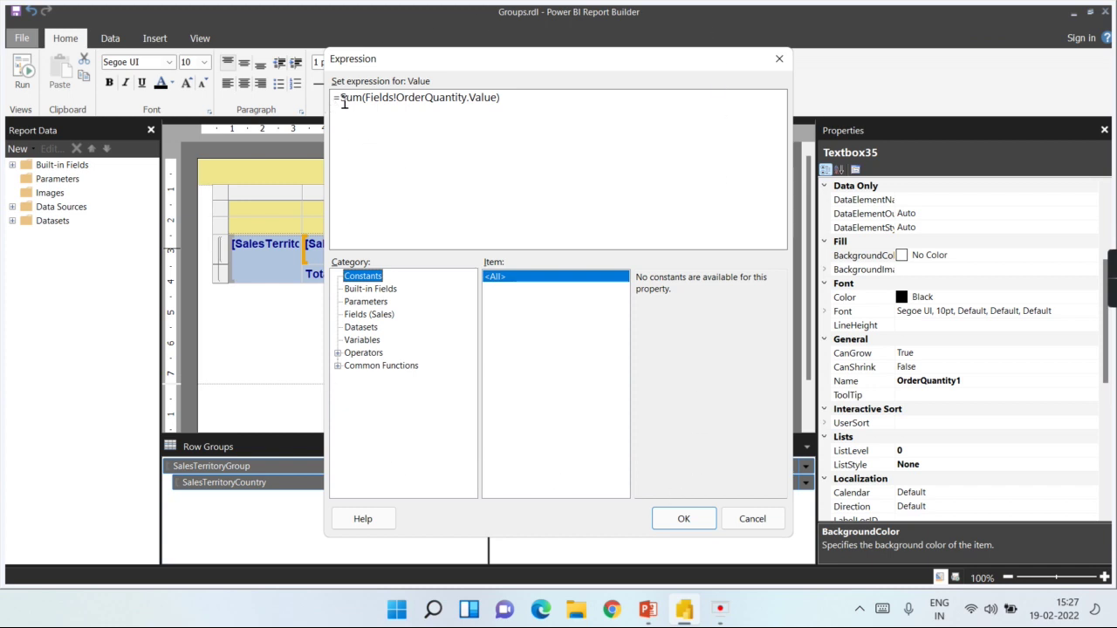
pyautogui.moveTo(341, 102); pyautogui.dragTo(359, 105)
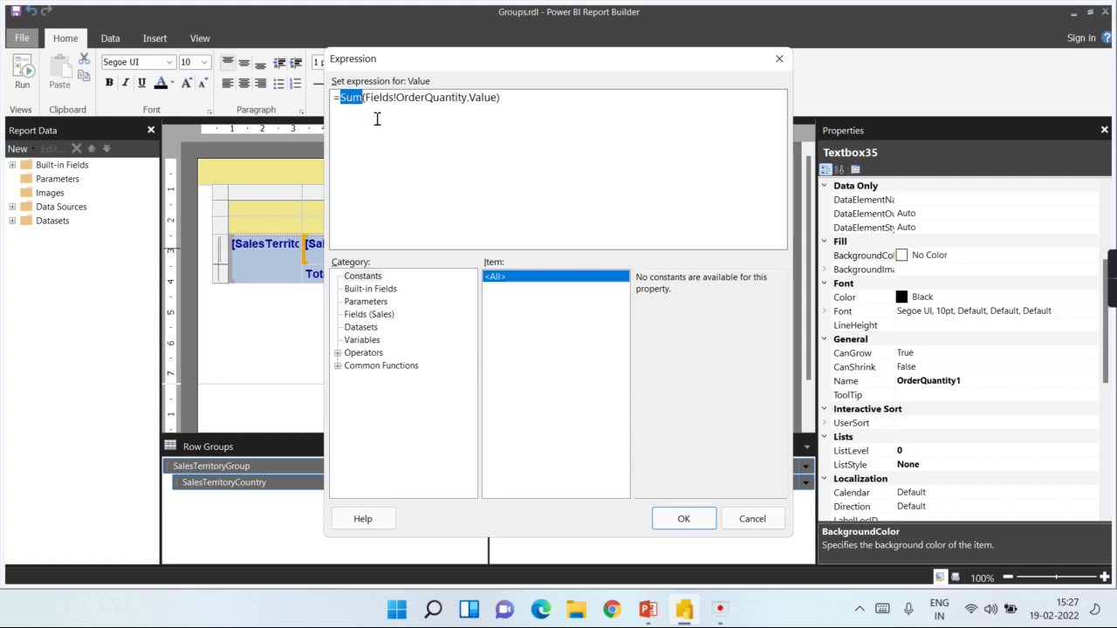
pyautogui.write('Avg')
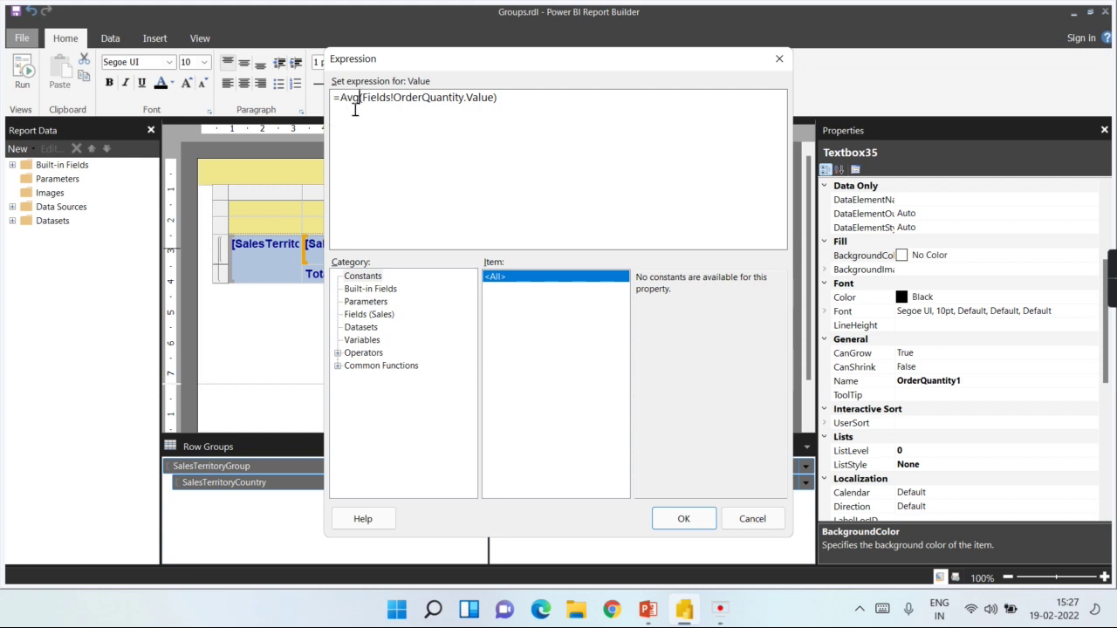
# Step: Browse Common Functions > Aggregate and delete the existing Avg(Fields!OrderQuantity.Value) expression
pyautogui.click(339, 366)
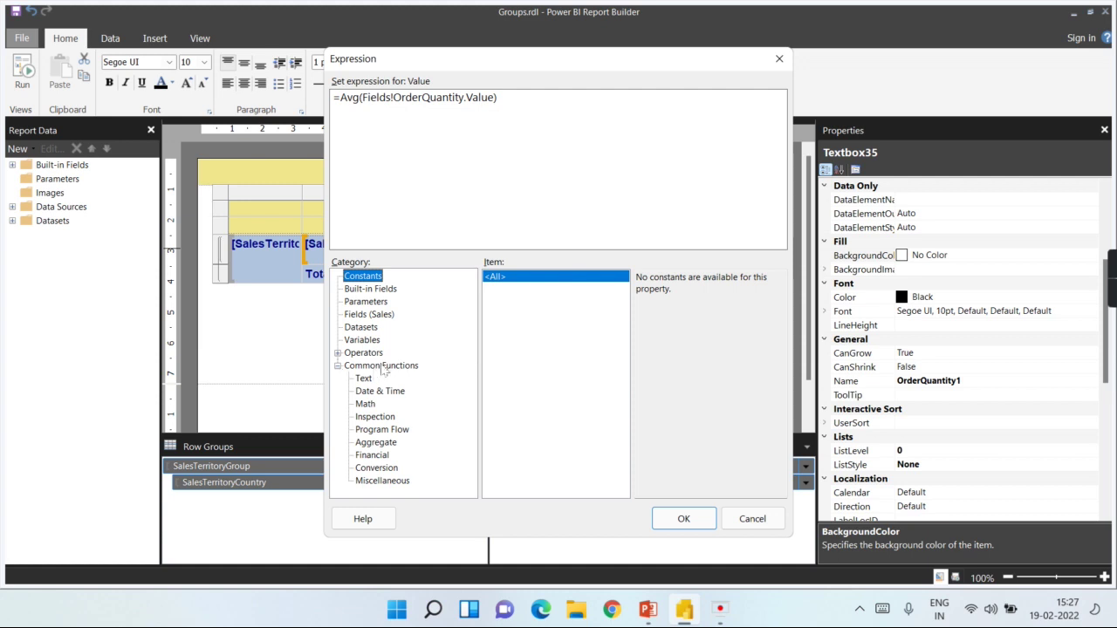
pyautogui.click(381, 365)
pyautogui.click(375, 444)
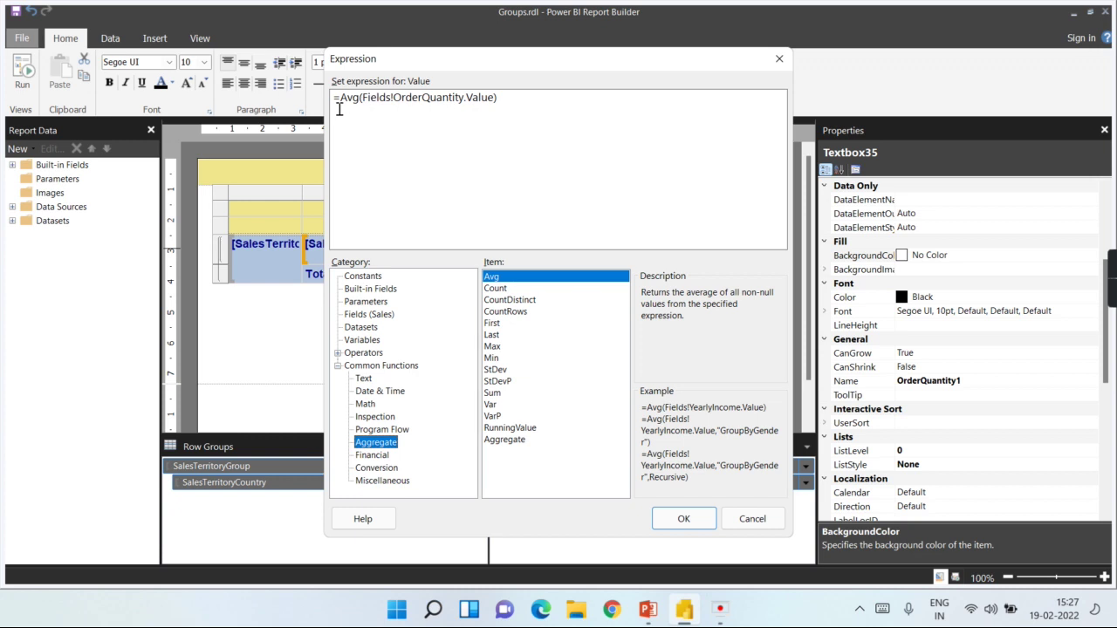
pyautogui.moveTo(341, 98); pyautogui.dragTo(655, 71)
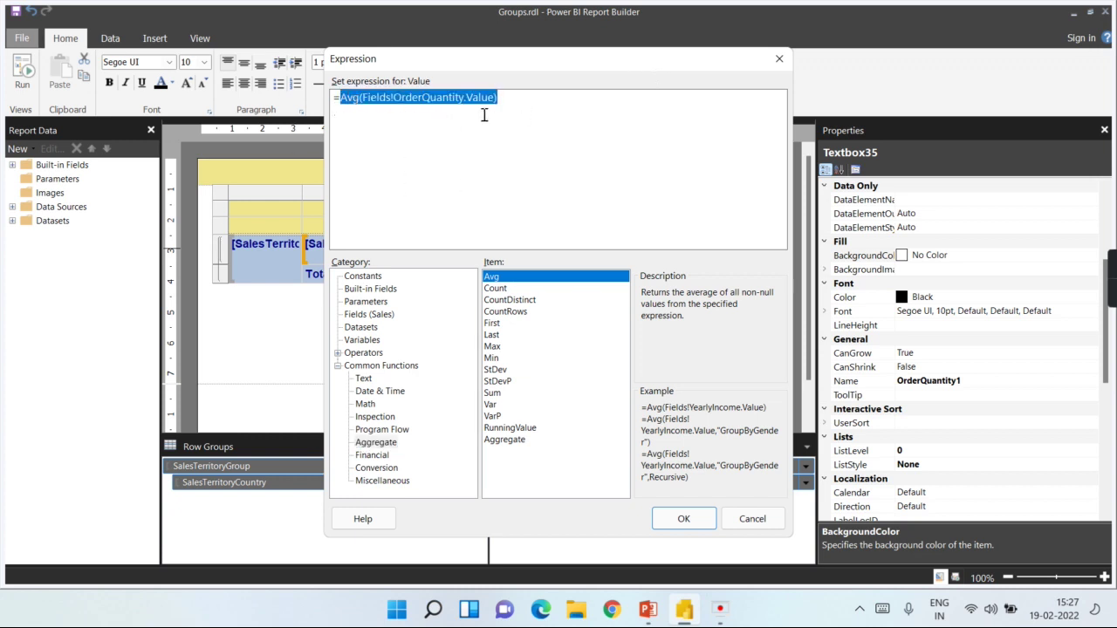
pyautogui.press('Delete')
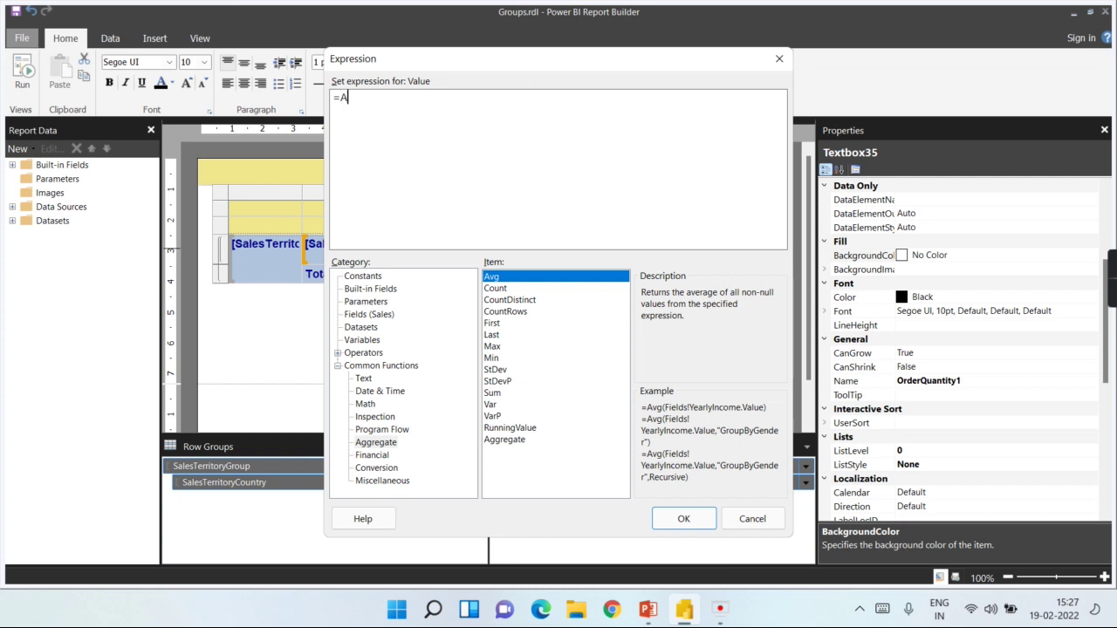
# Step: Start the new expression as =Avg( using the Aggregate functions list
pyautogui.press('BackSpace')
pyautogui.click(381, 365)
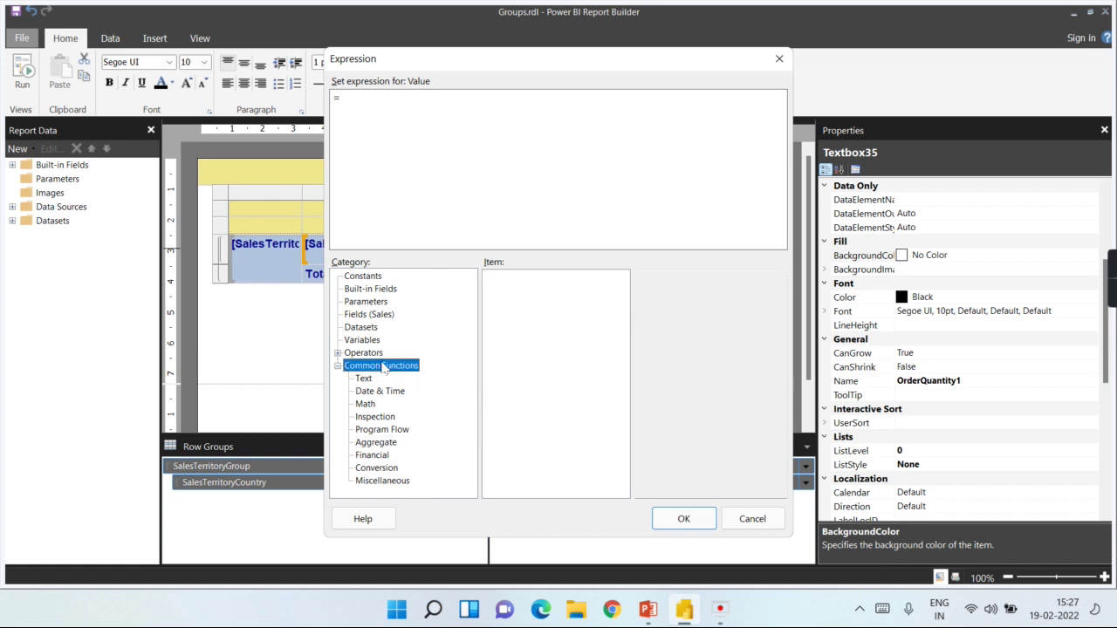
pyautogui.click(366, 443)
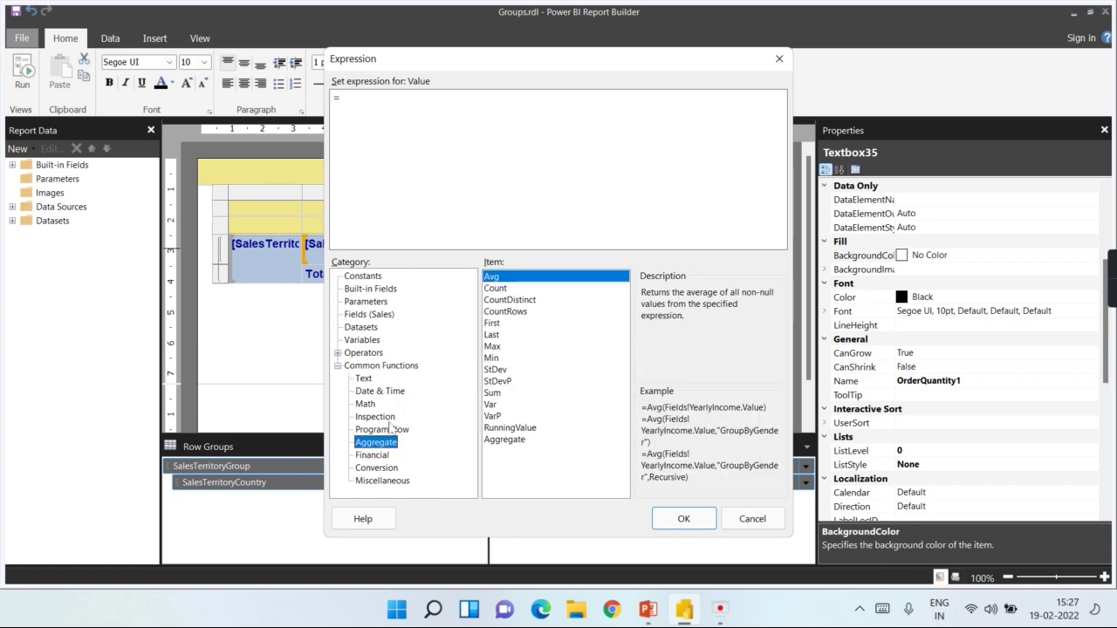
pyautogui.doubleClick(515, 287)
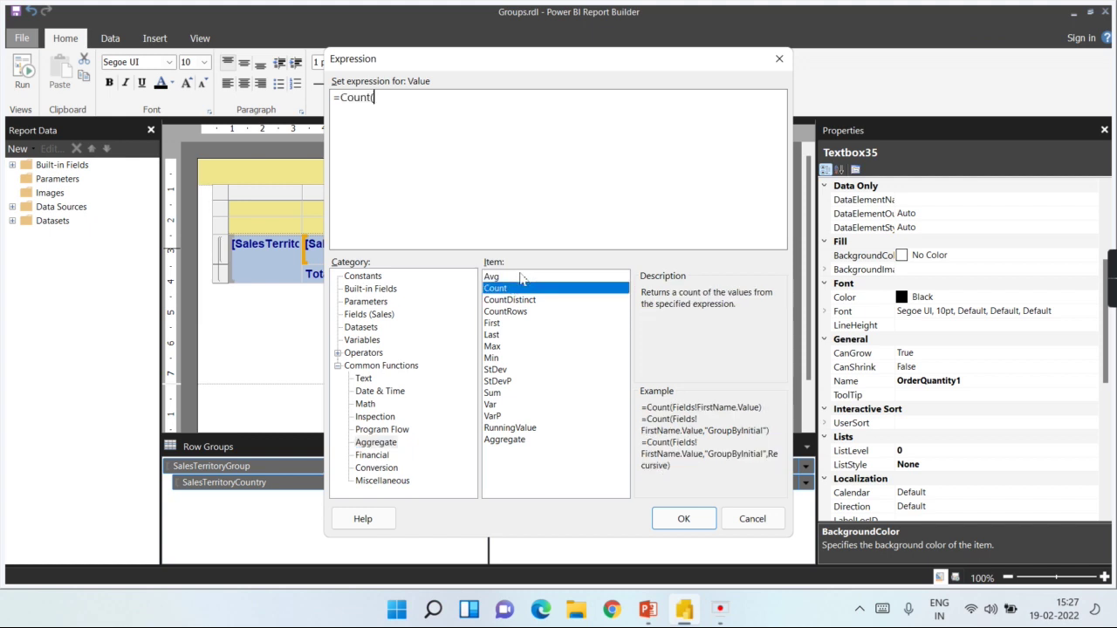
pyautogui.doubleClick(521, 277)
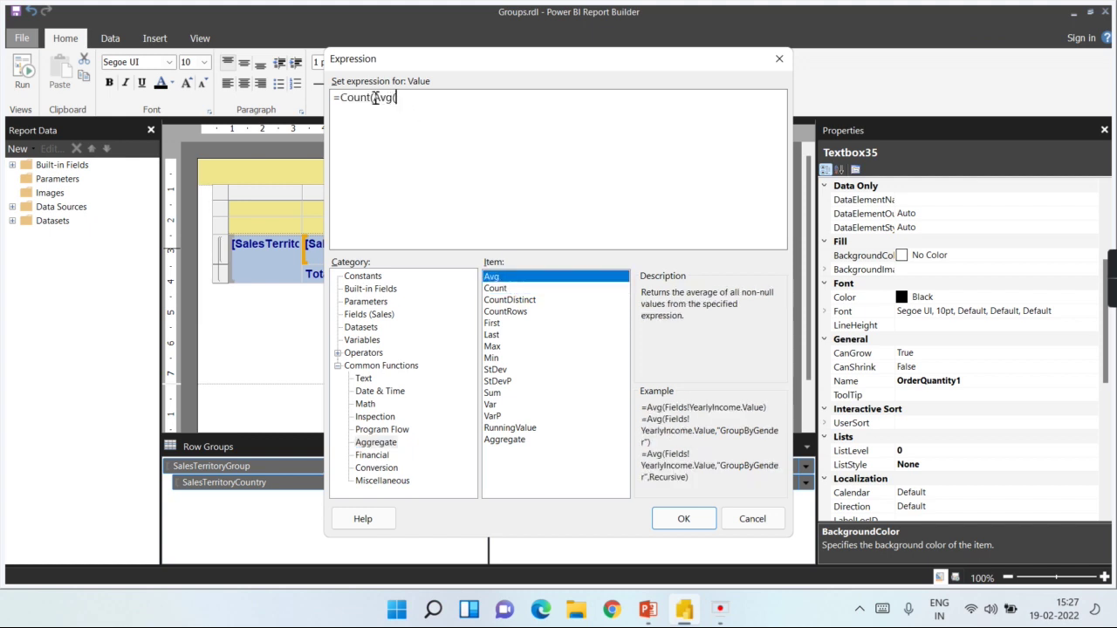
pyautogui.moveTo(438, 103); pyautogui.dragTo(298, 104)
pyautogui.write('=')
pyautogui.doubleClick(513, 277)
# Step: Insert Fields!OrderQuantity.Value from the Sales dataset, wrap it in sum(, and confirm
pyautogui.click(338, 365)
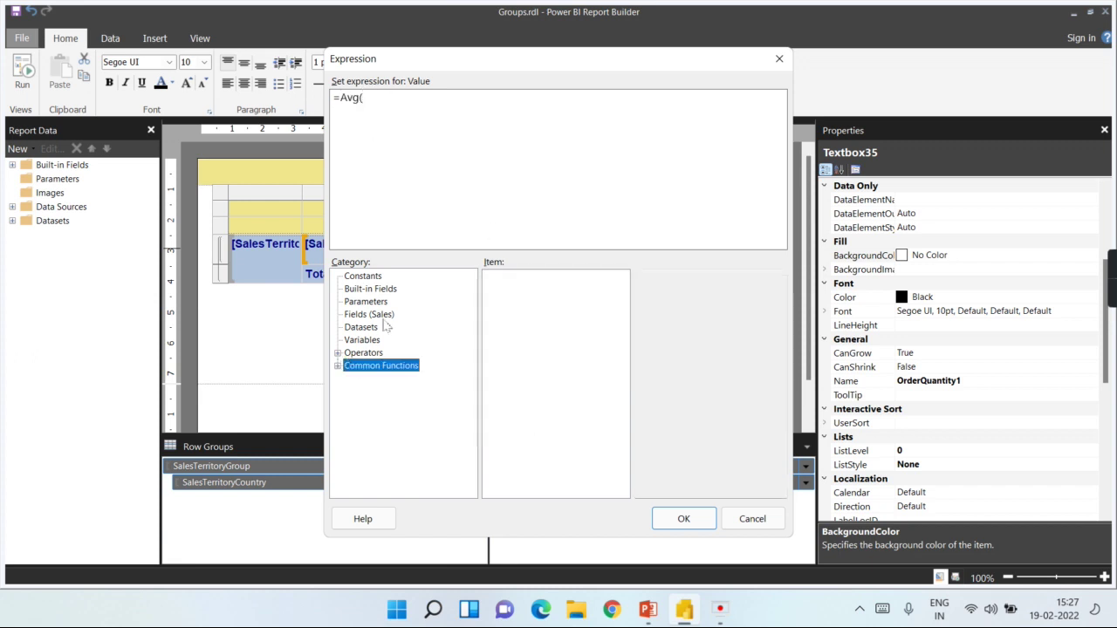
pyautogui.click(368, 317)
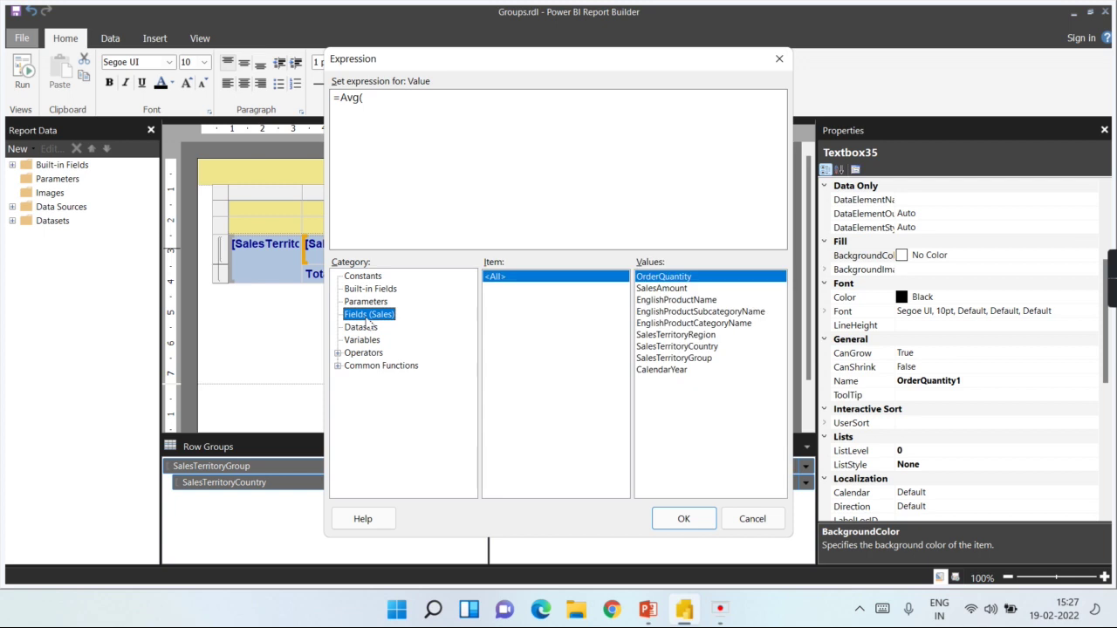
pyautogui.doubleClick(665, 279)
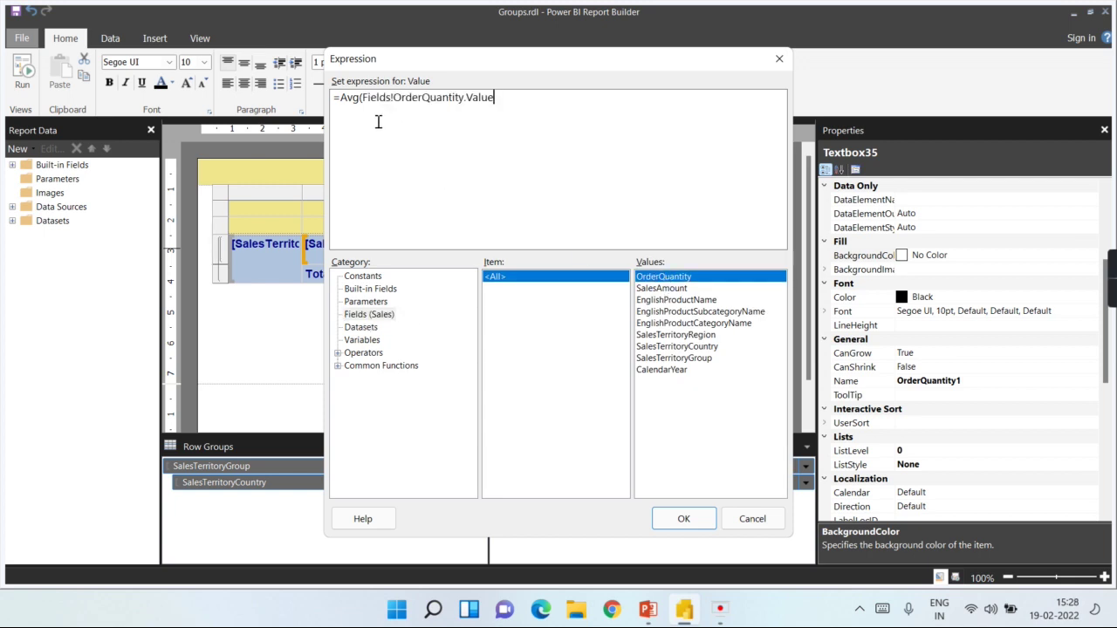
pyautogui.click(364, 99)
pyautogui.write('sum(')
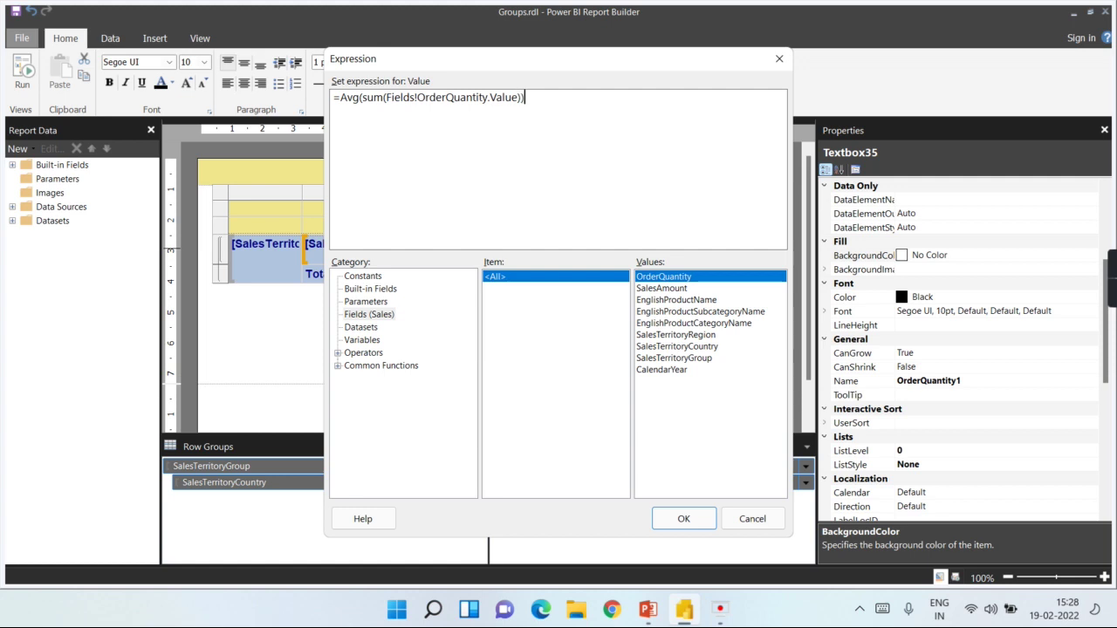
pyautogui.click(680, 519)
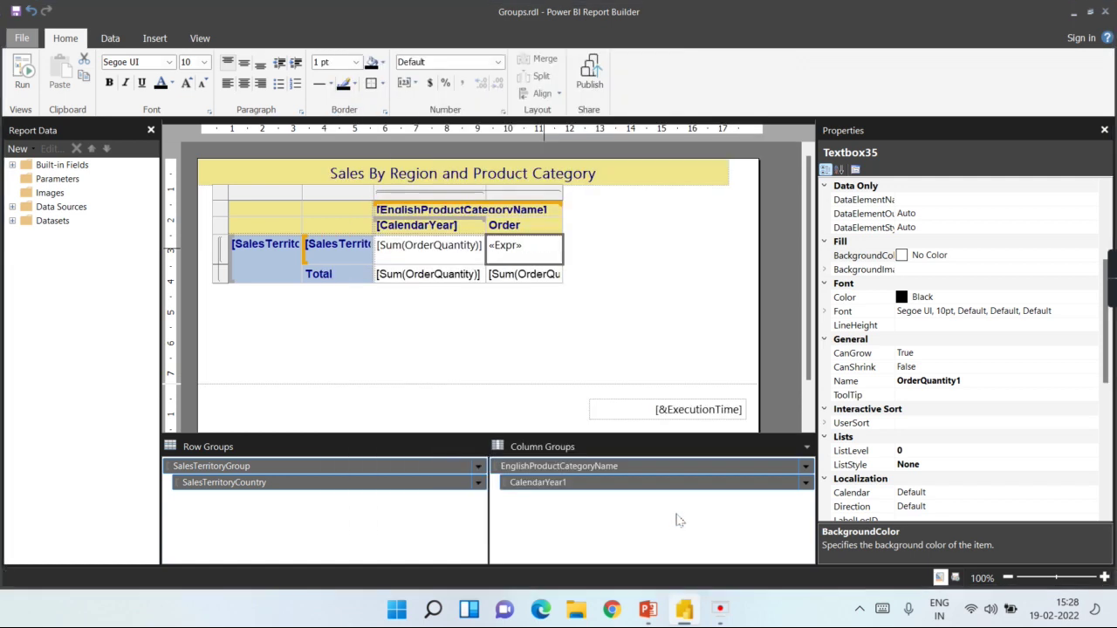
pyautogui.click(681, 227)
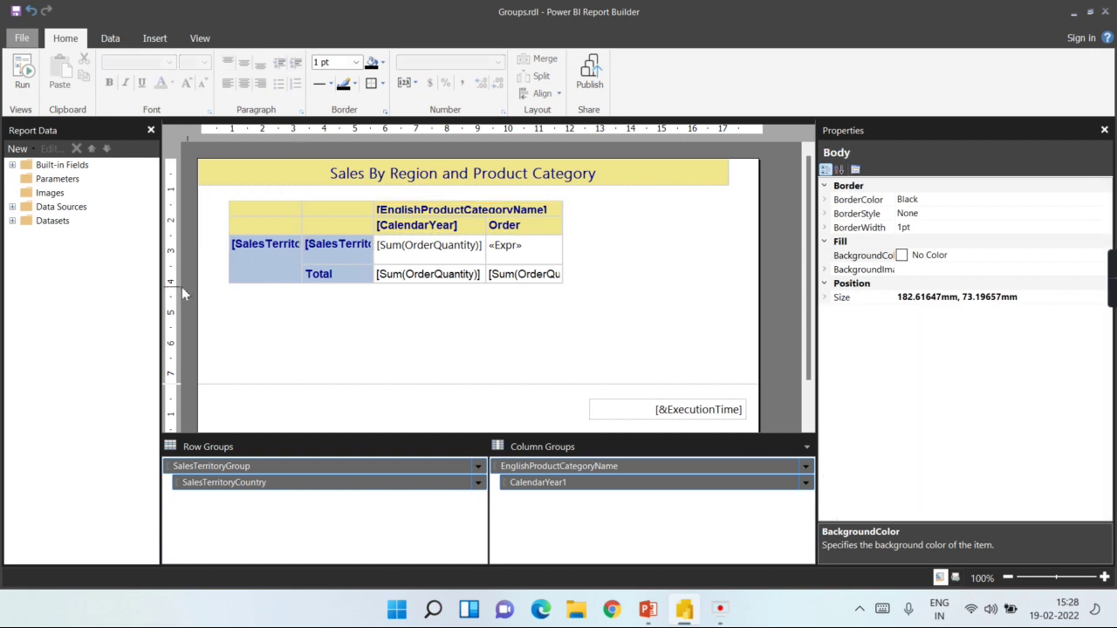
pyautogui.click(24, 77)
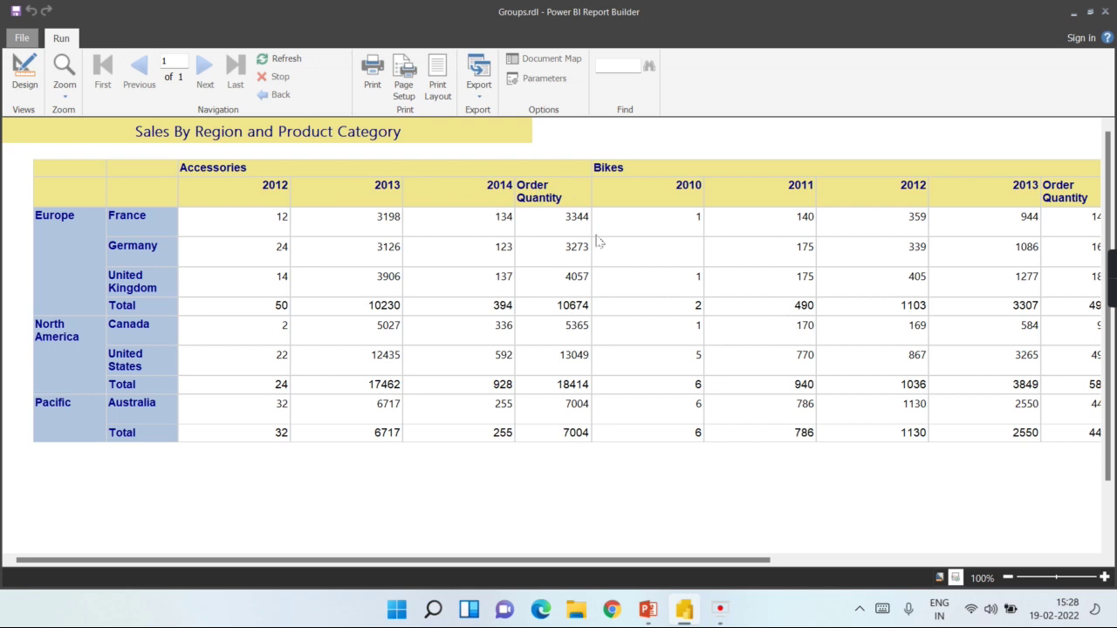
pyautogui.click(24, 71)
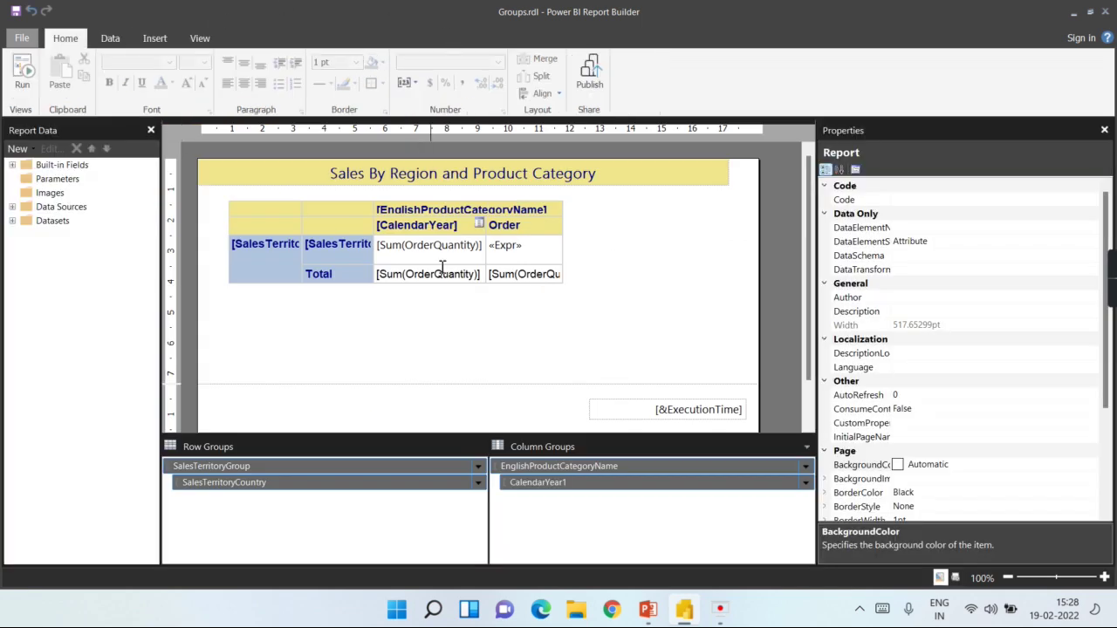
# Step: Reopen the «Expr» cell's expression and remove the Avg( wrapper
pyautogui.rightClick(552, 245)
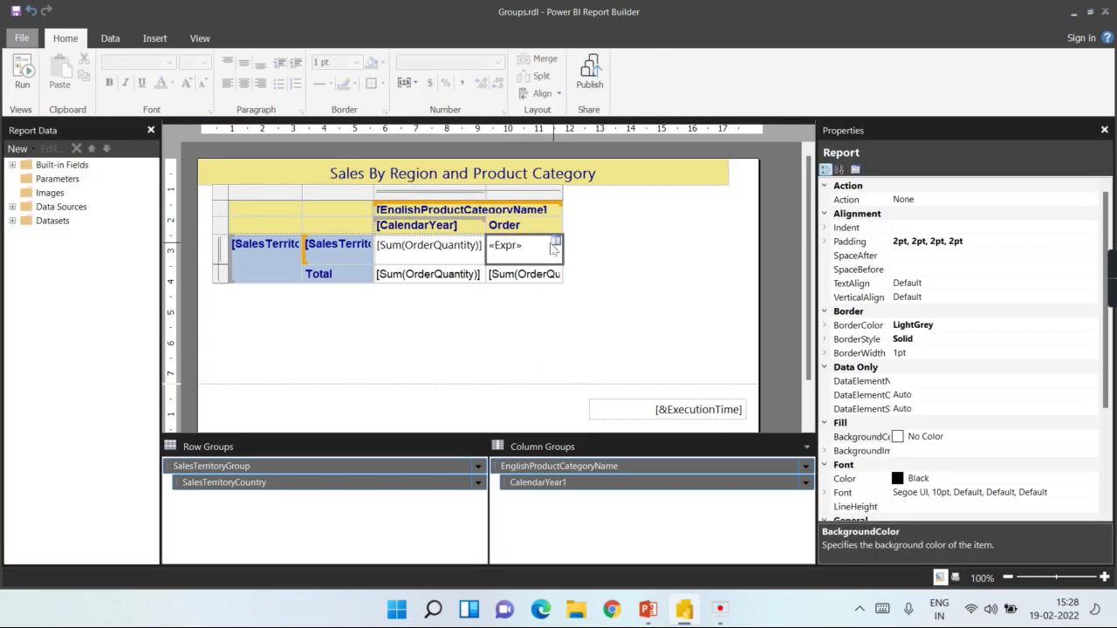
pyautogui.click(598, 358)
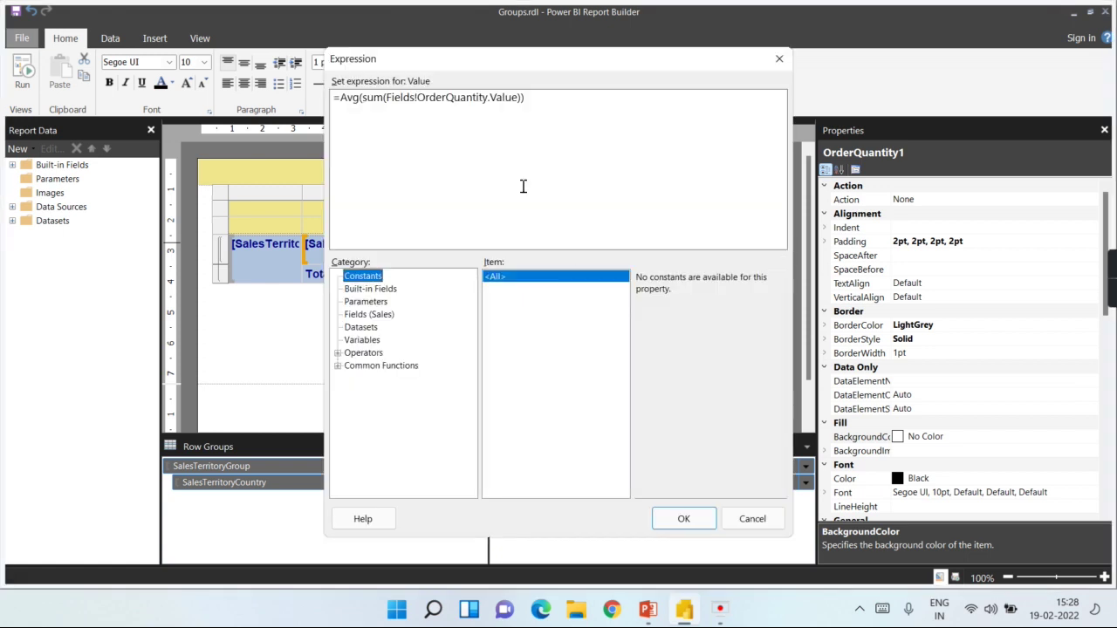
pyautogui.click(363, 98)
pyautogui.press('BackSpace')
pyautogui.press('BackSpace')
pyautogui.press('BackSpace')
pyautogui.press('BackSpace')
pyautogui.click(529, 104)
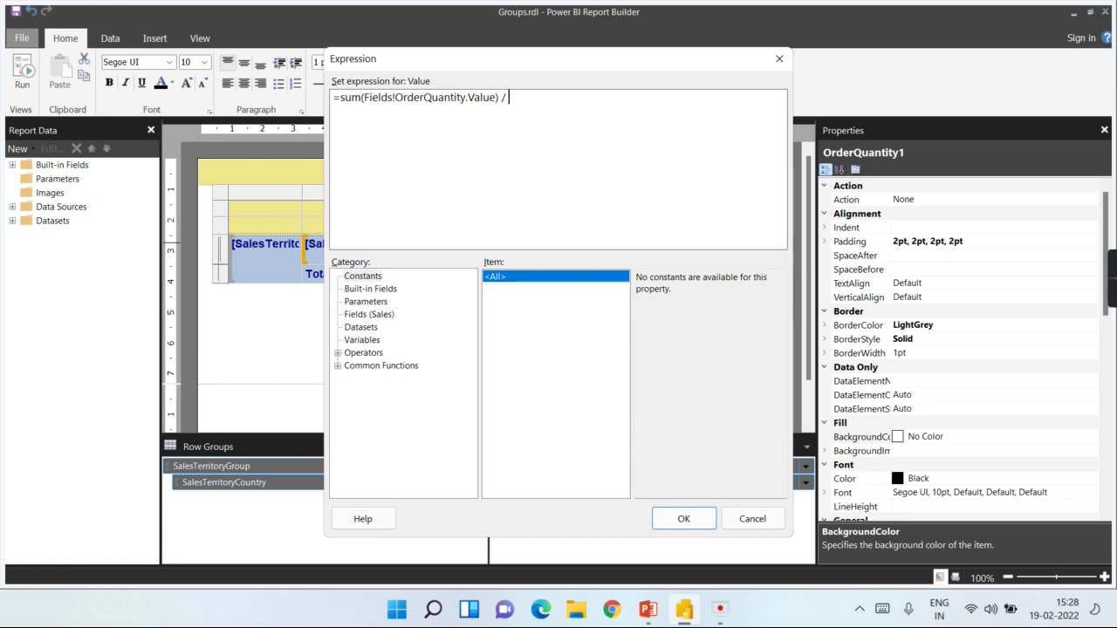
# Step: Append / CountDistinct(Fields!CalendarYear.Value) to the sum expression and confirm it
pyautogui.click(336, 353)
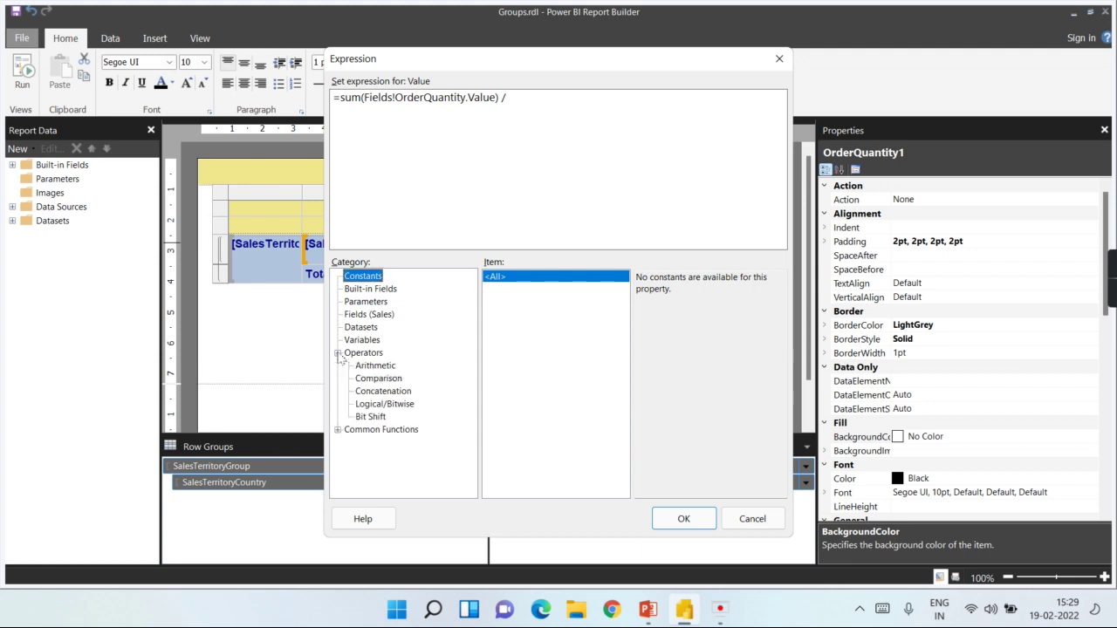
pyautogui.click(337, 353)
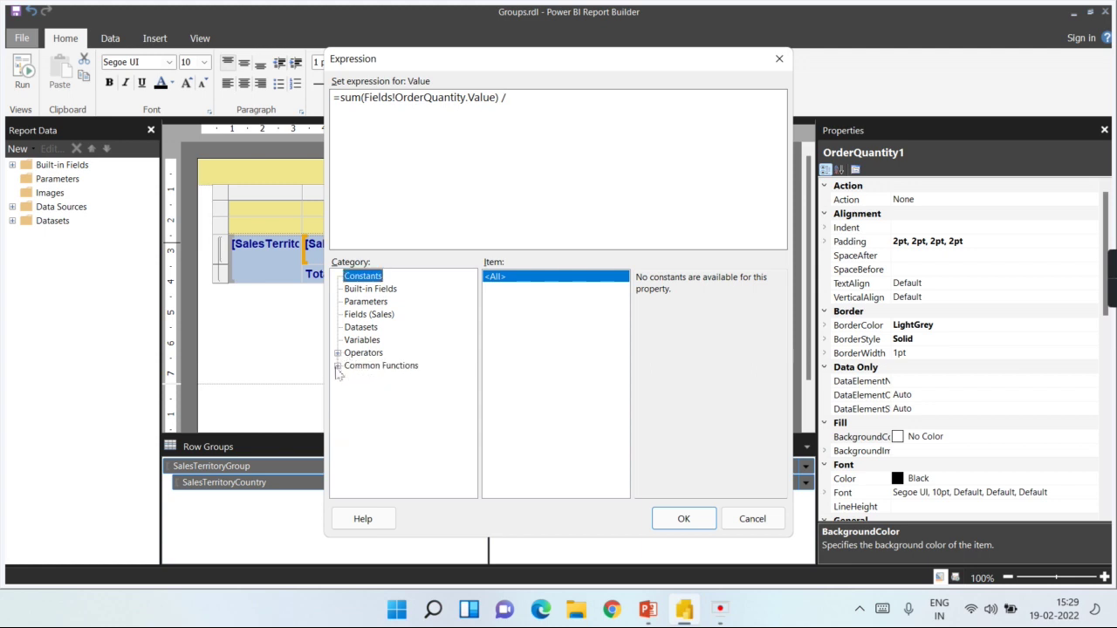
pyautogui.click(336, 366)
pyautogui.click(387, 443)
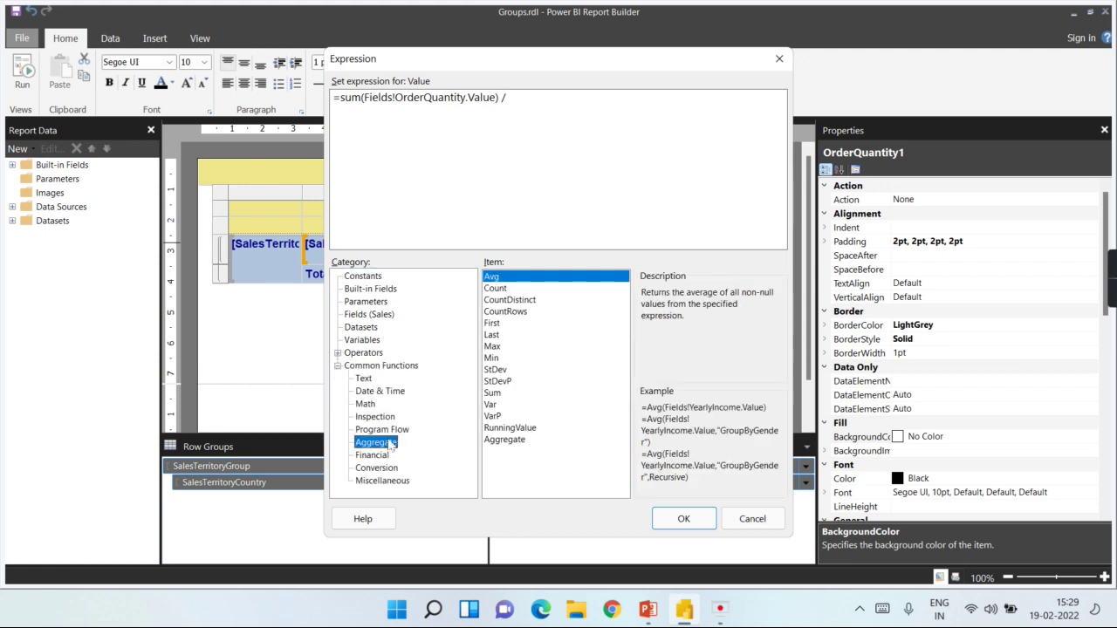
pyautogui.doubleClick(519, 300)
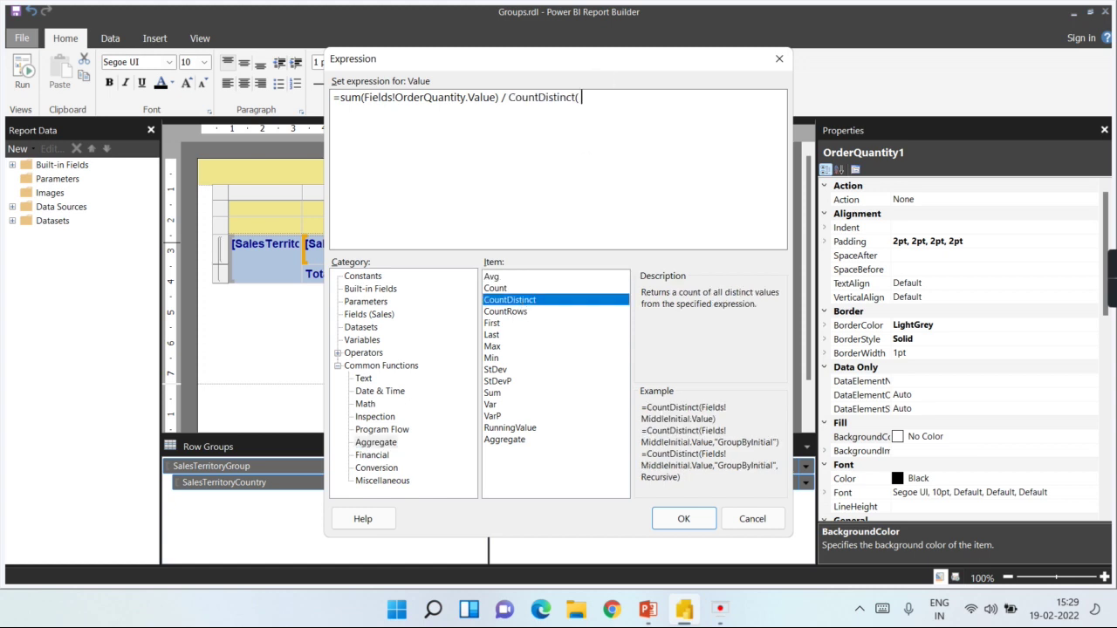
pyautogui.click(365, 315)
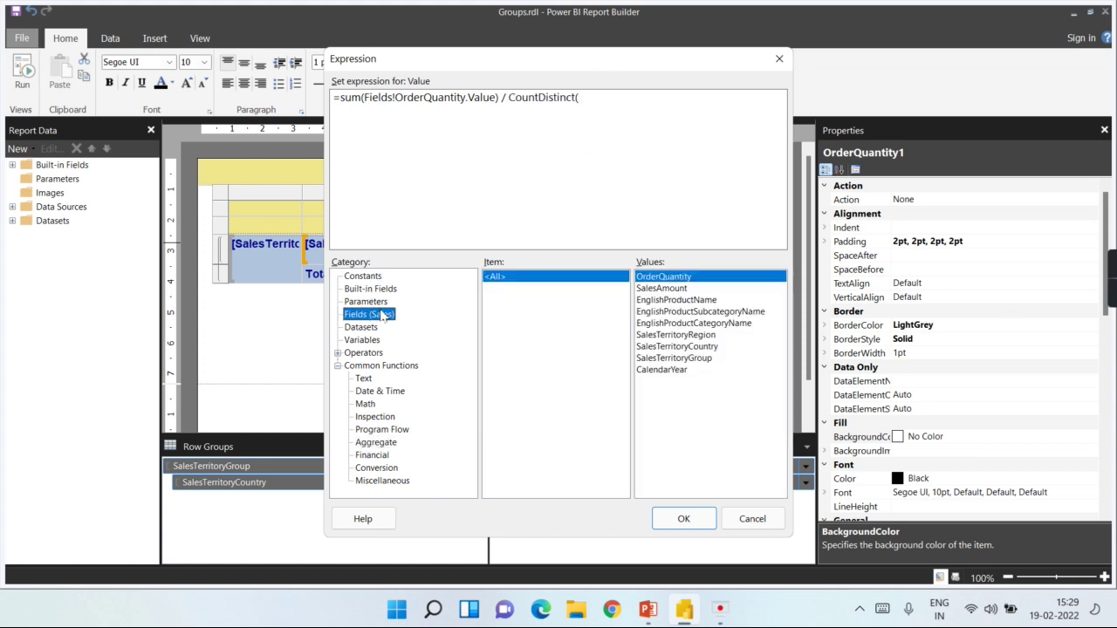
pyautogui.doubleClick(663, 369)
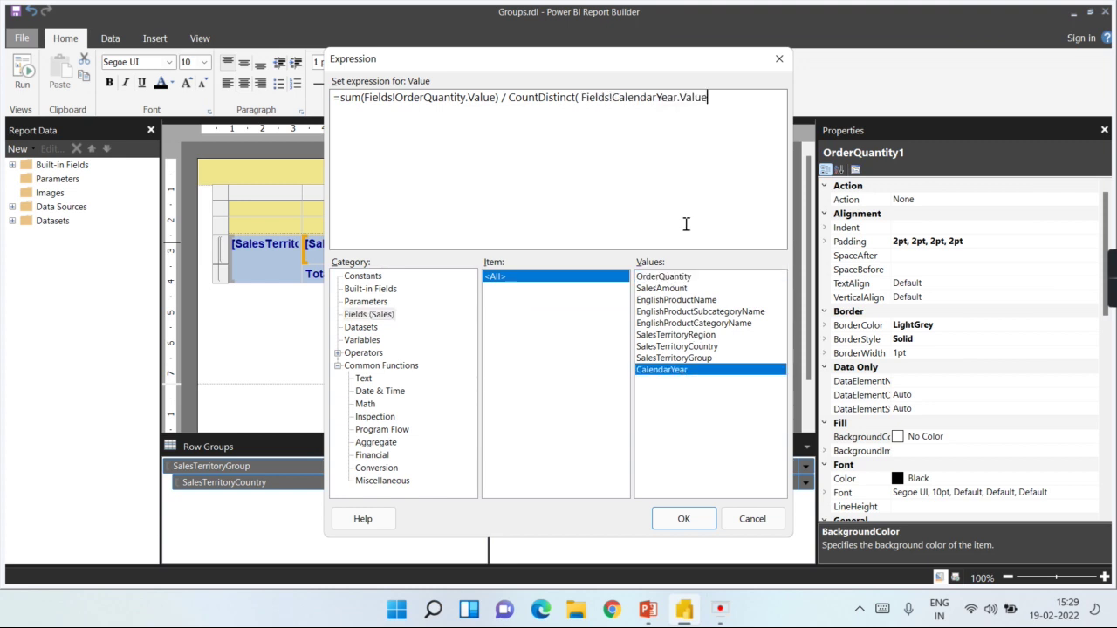
pyautogui.write(')')
pyautogui.click(683, 519)
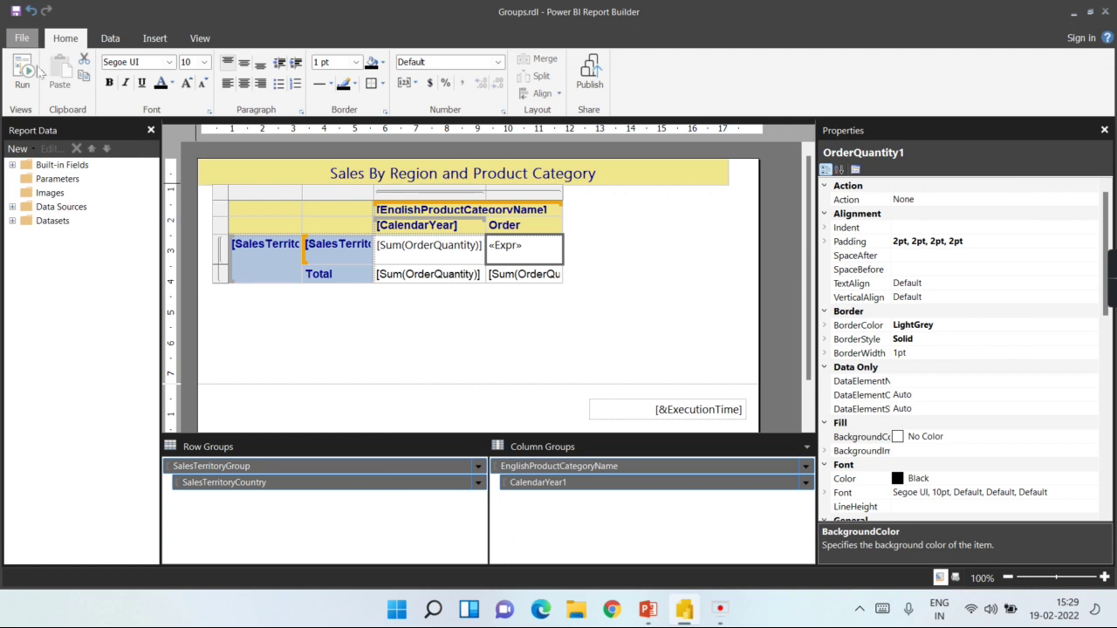
# Step: Preview the per-year average Order values, e.g. 1091 for Germany Accessories, then return to Design
pyautogui.click(19, 74)
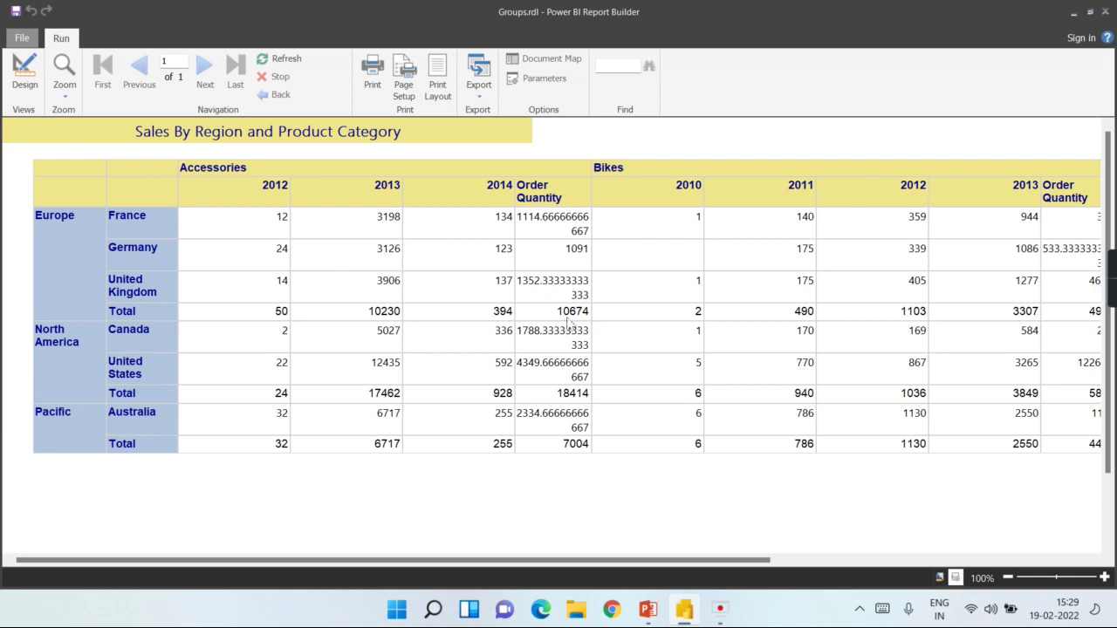
pyautogui.click(25, 72)
# Step: Clear the Total-row sum cell under the new Order column
pyautogui.click(557, 247)
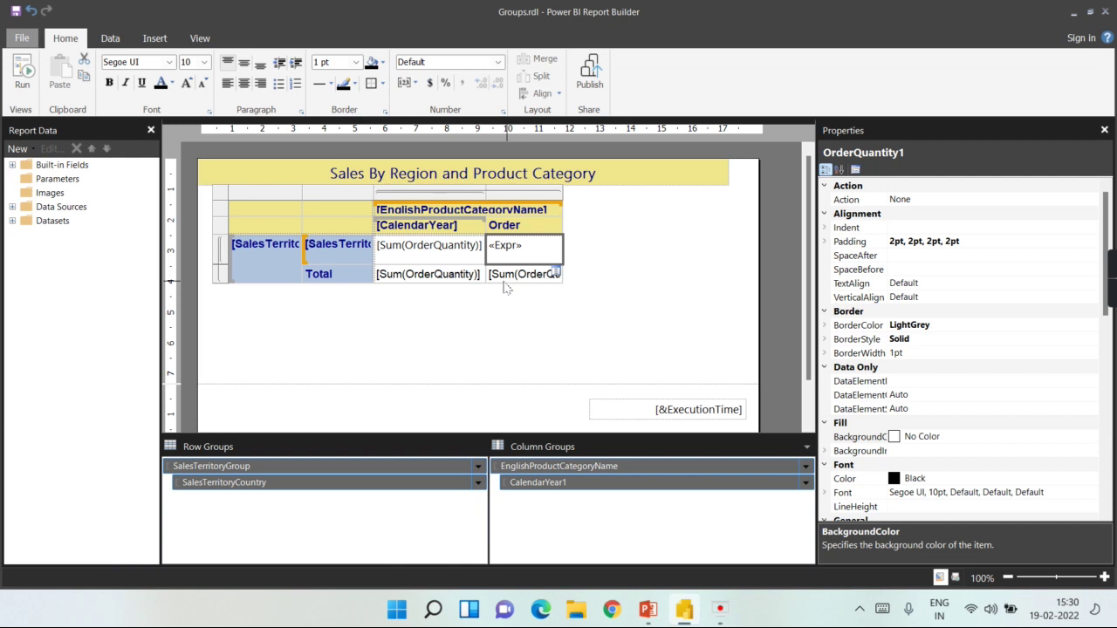
pyautogui.click(630, 289)
pyautogui.click(529, 277)
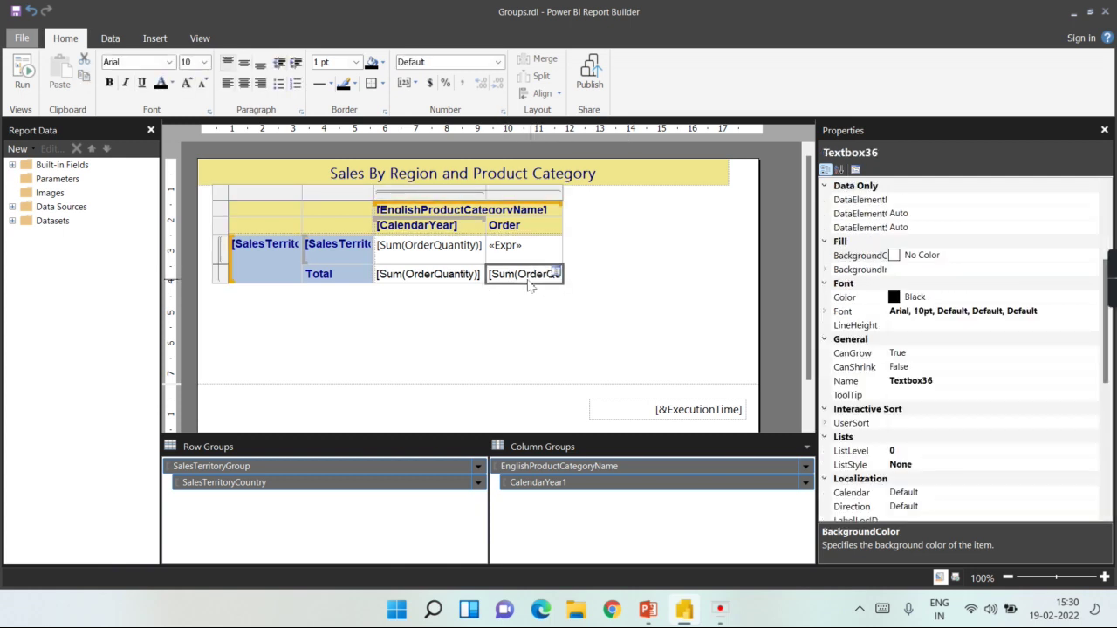
pyautogui.press('Delete')
pyautogui.click(628, 277)
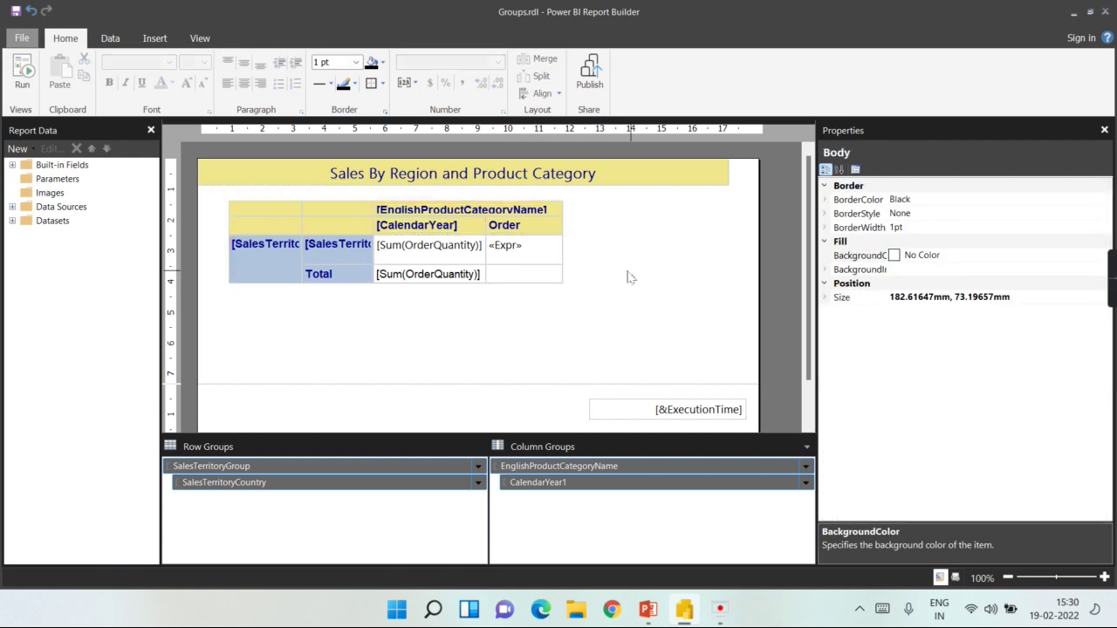
# Step: Rename the column header to Avg Order Quantity
pyautogui.doubleClick(535, 225)
pyautogui.write('Avg')
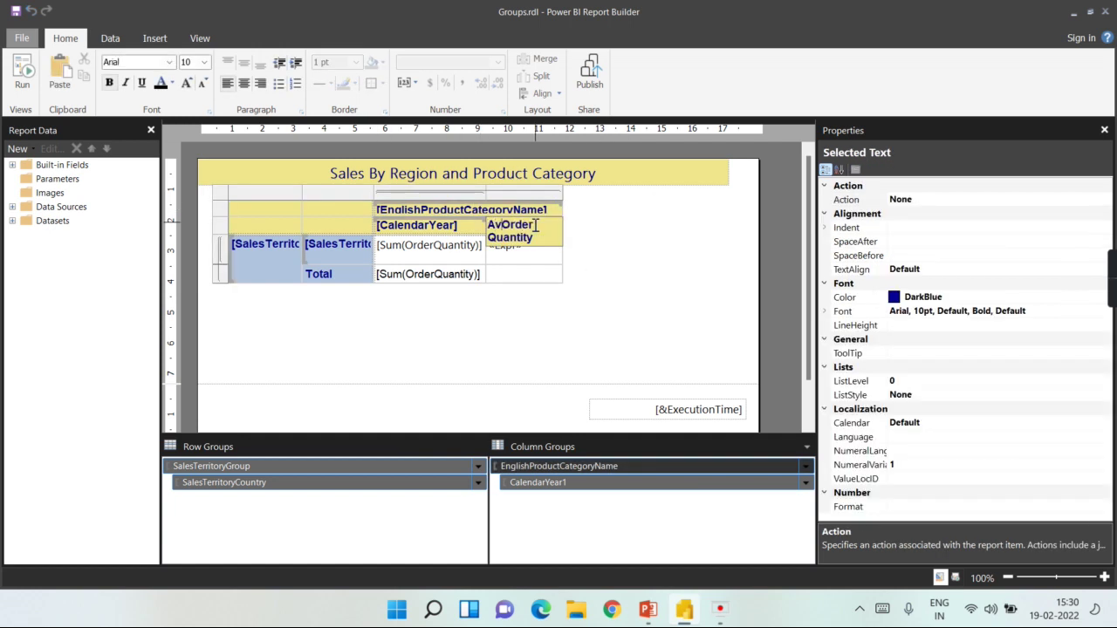
pyautogui.click(599, 260)
# Step: Give the Avg Order «Expr» cell Number formatting with 2 decimal places in Text Box Properties
pyautogui.click(526, 253)
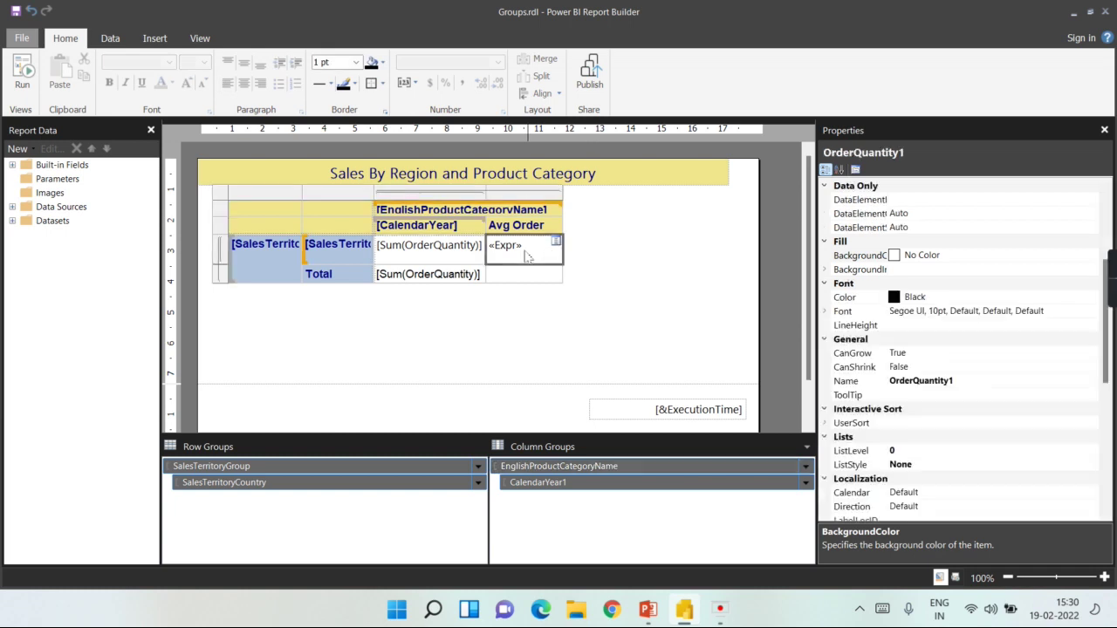
pyautogui.rightClick(526, 255)
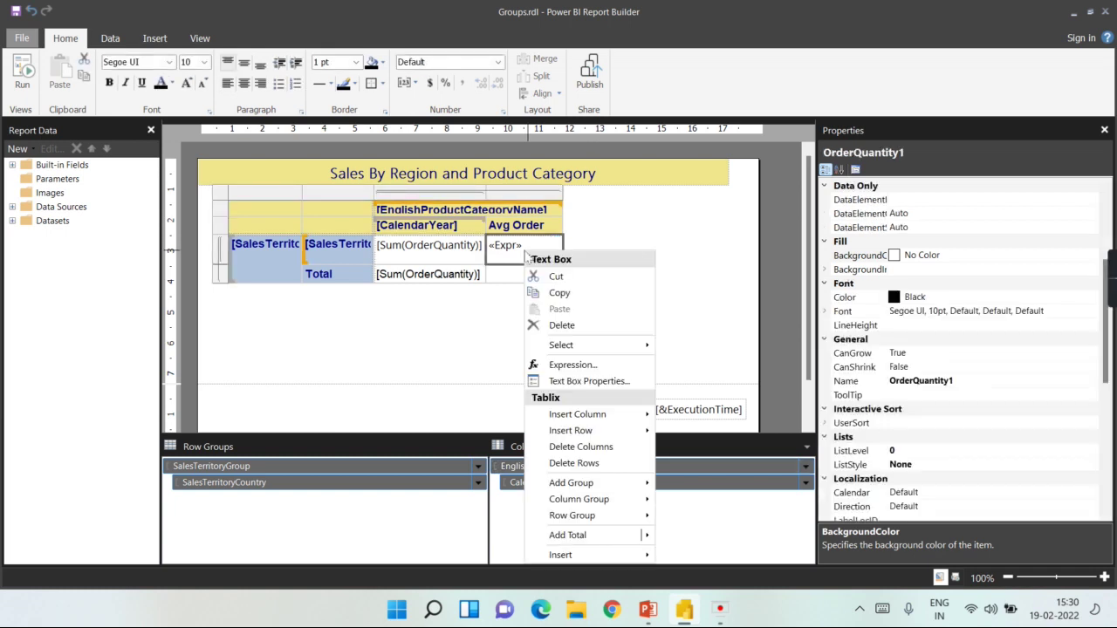
pyautogui.click(589, 383)
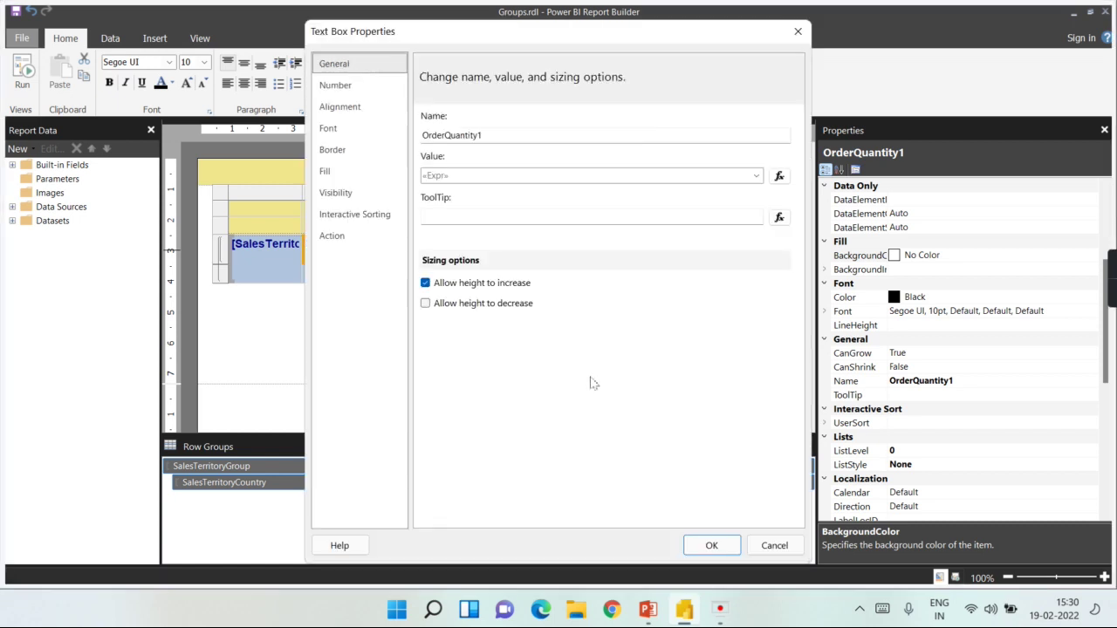
pyautogui.click(346, 91)
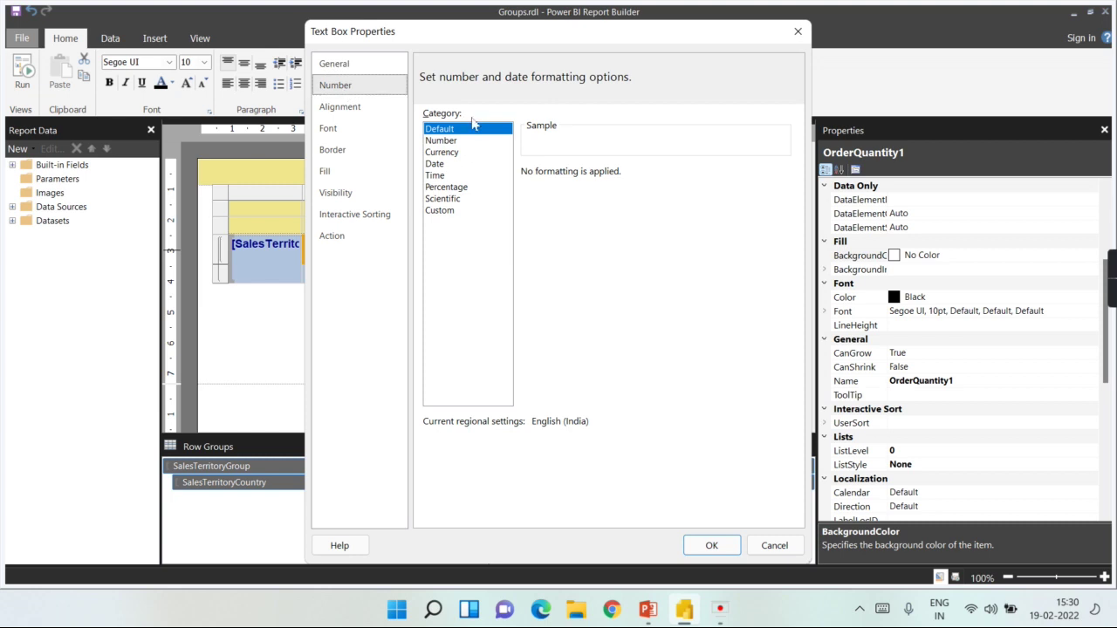
pyautogui.click(449, 141)
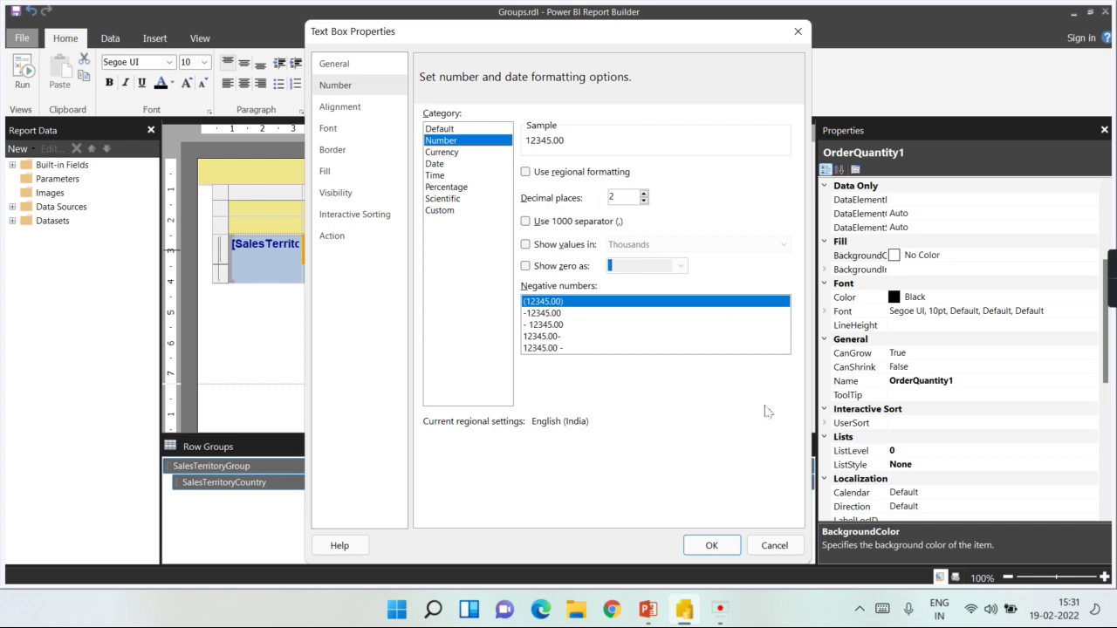
pyautogui.click(709, 545)
pyautogui.click(654, 276)
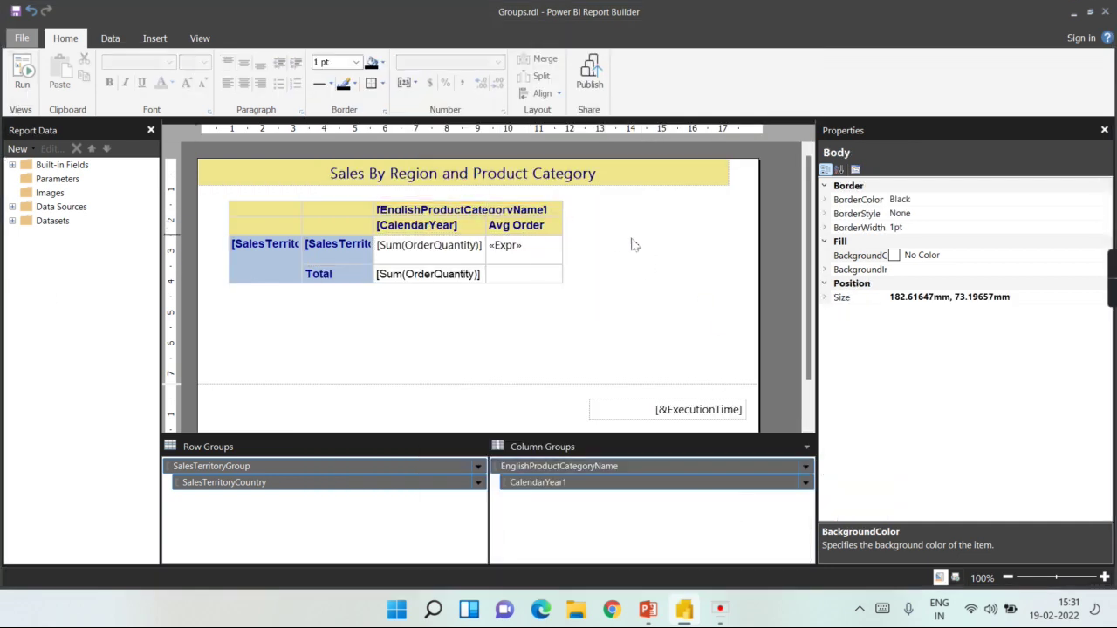
pyautogui.click(22, 78)
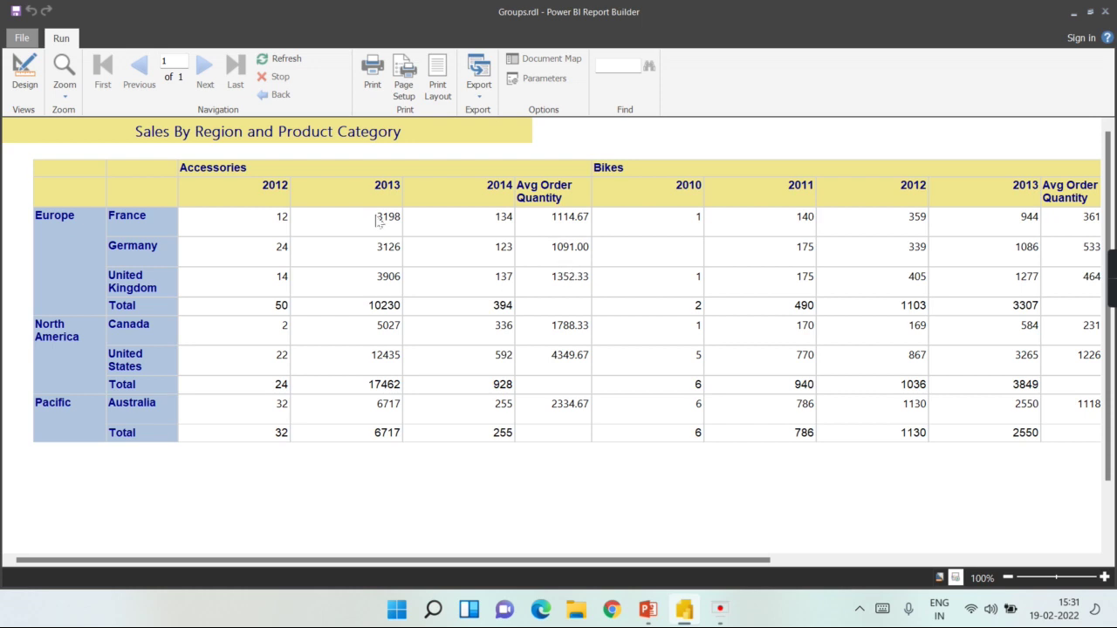
pyautogui.click(24, 74)
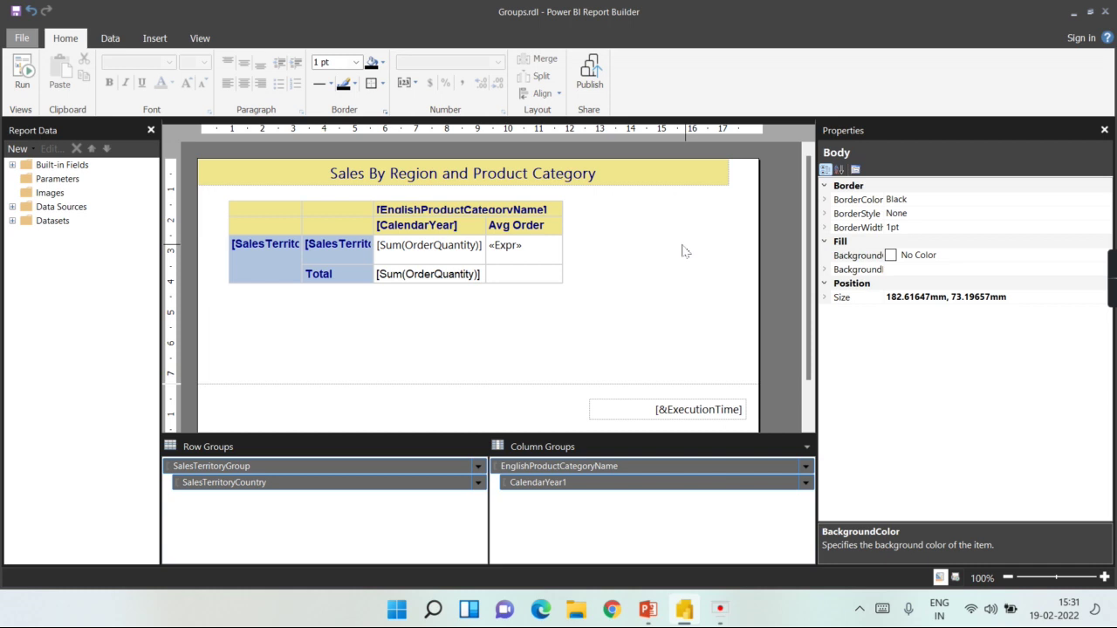
# Step: Give the Sum(OrderQuantity) cell a PaleTurquoise background and preview the turquoise cells in the report
pyautogui.click(394, 263)
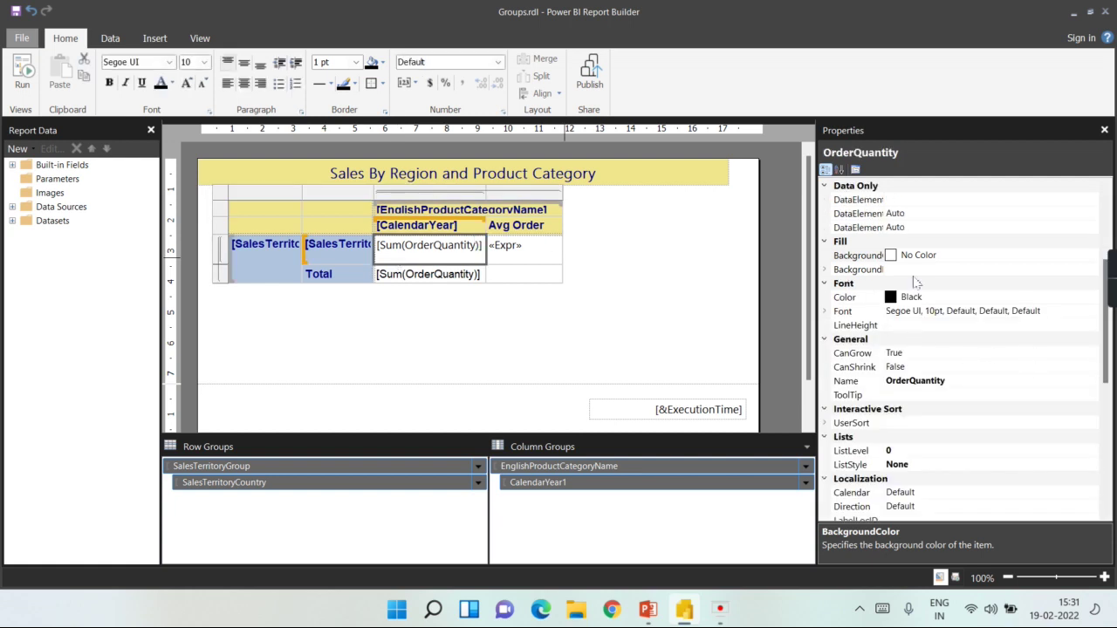
pyautogui.scroll(-1, 916, 282)
pyautogui.scroll(-3, 1064, 342)
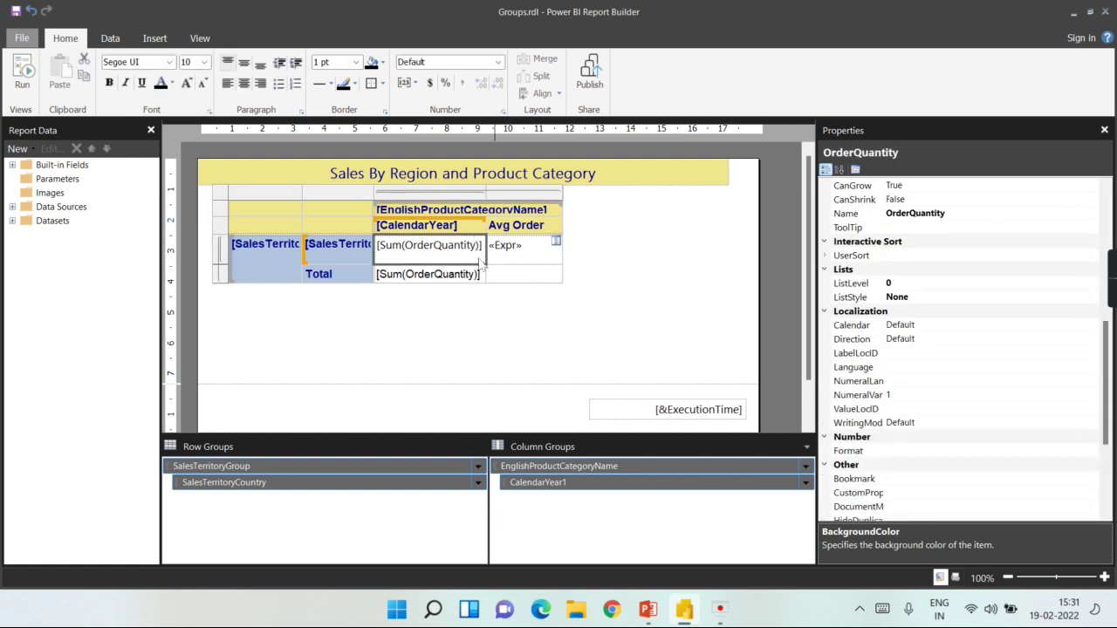
pyautogui.scroll(-2, 1054, 329)
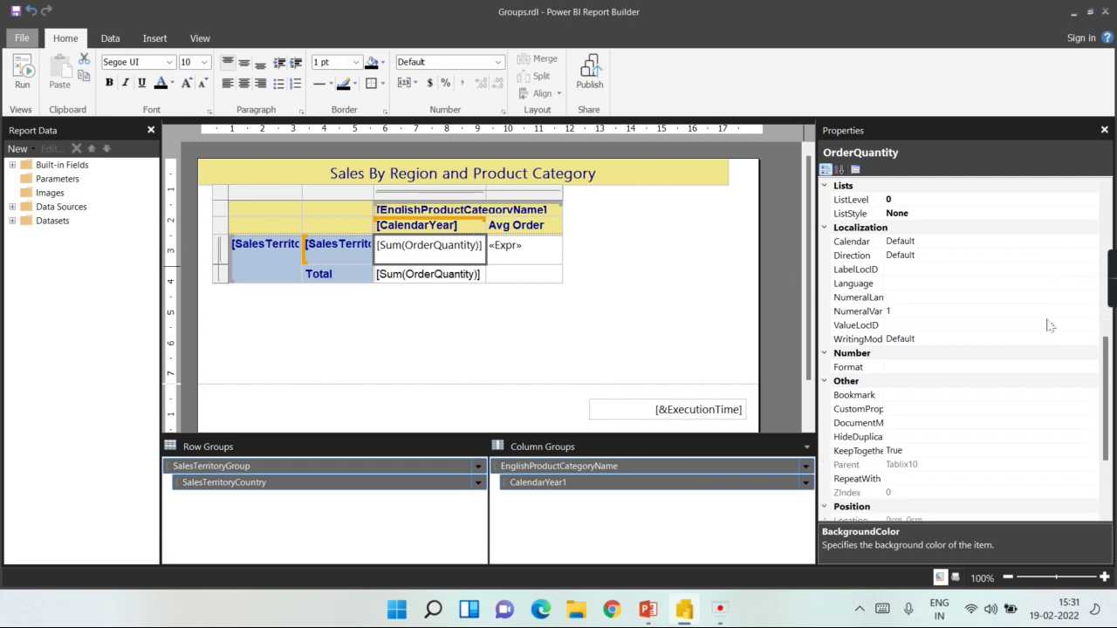
pyautogui.scroll(6, 1041, 306)
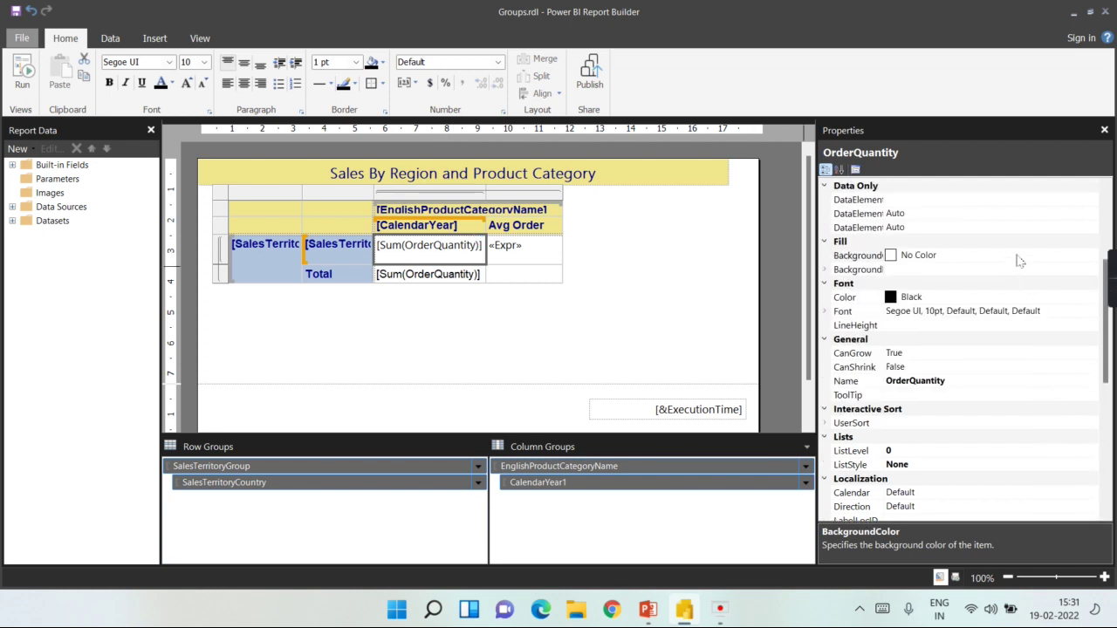
pyautogui.click(1019, 256)
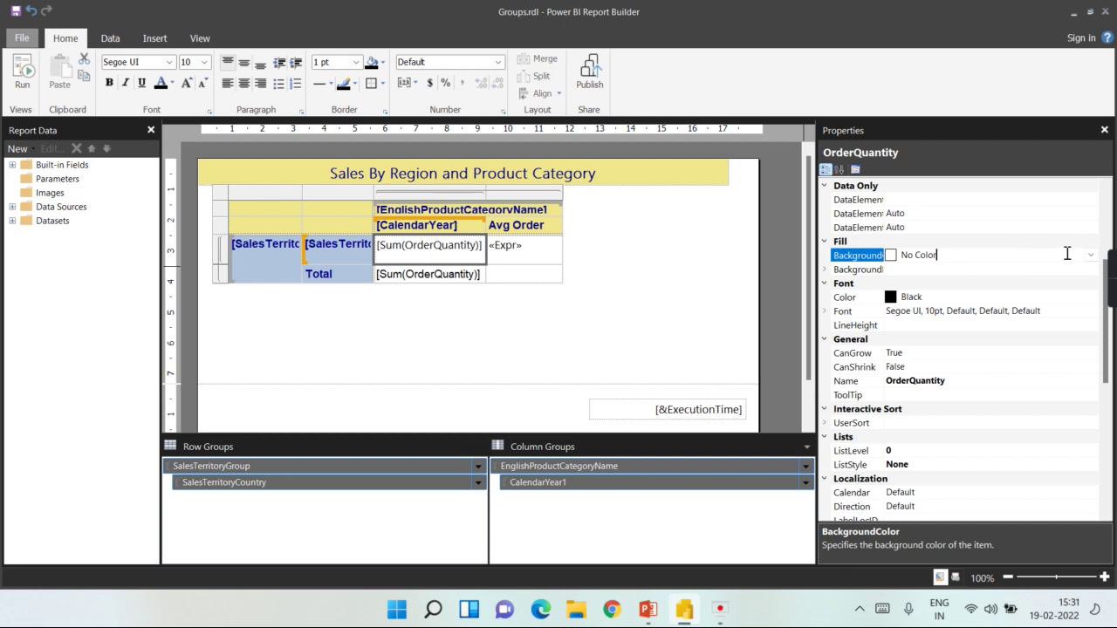
pyautogui.click(1091, 255)
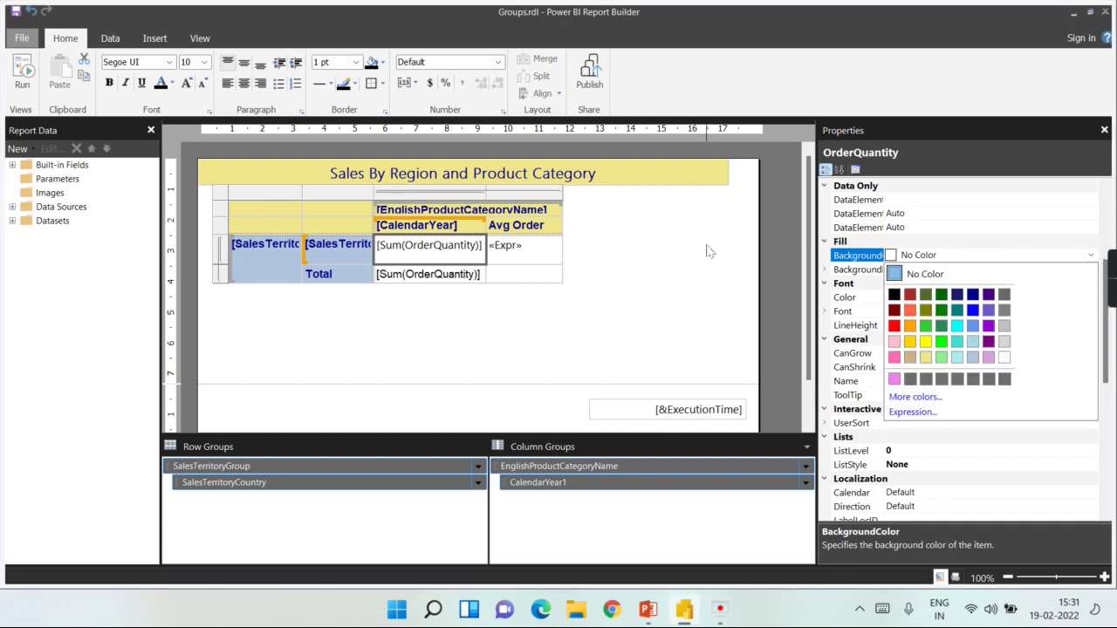
pyautogui.click(957, 358)
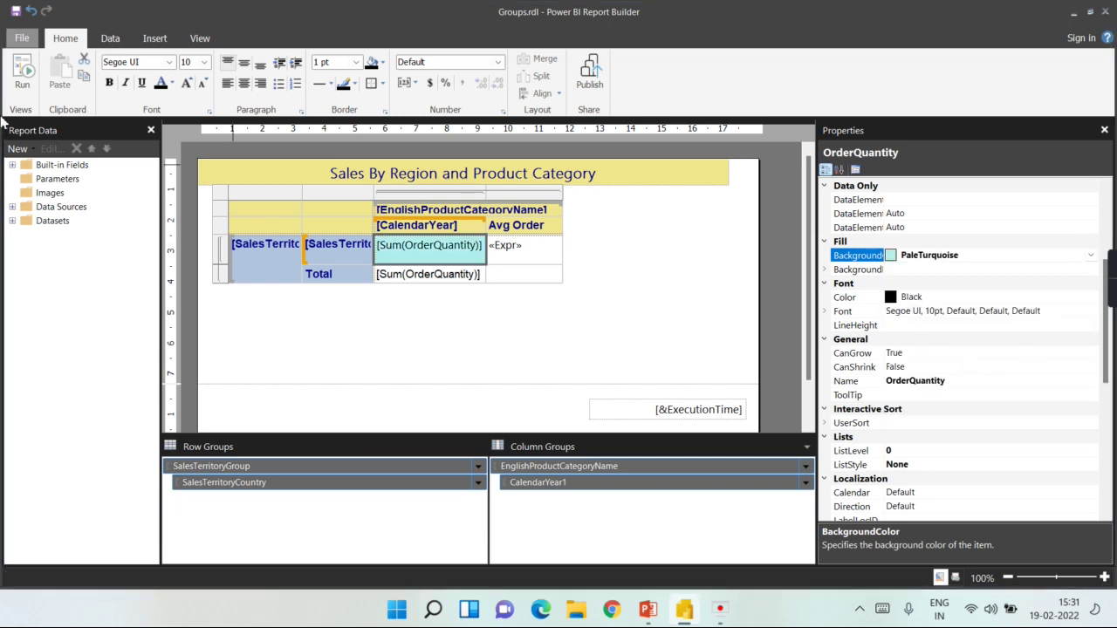
pyautogui.click(22, 70)
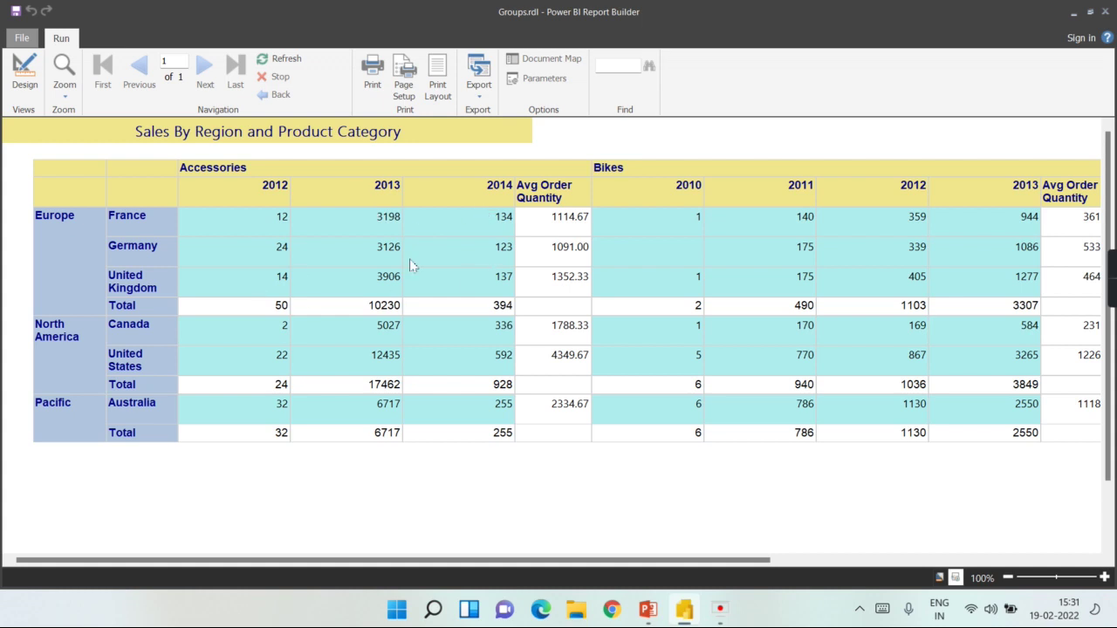
pyautogui.click(24, 74)
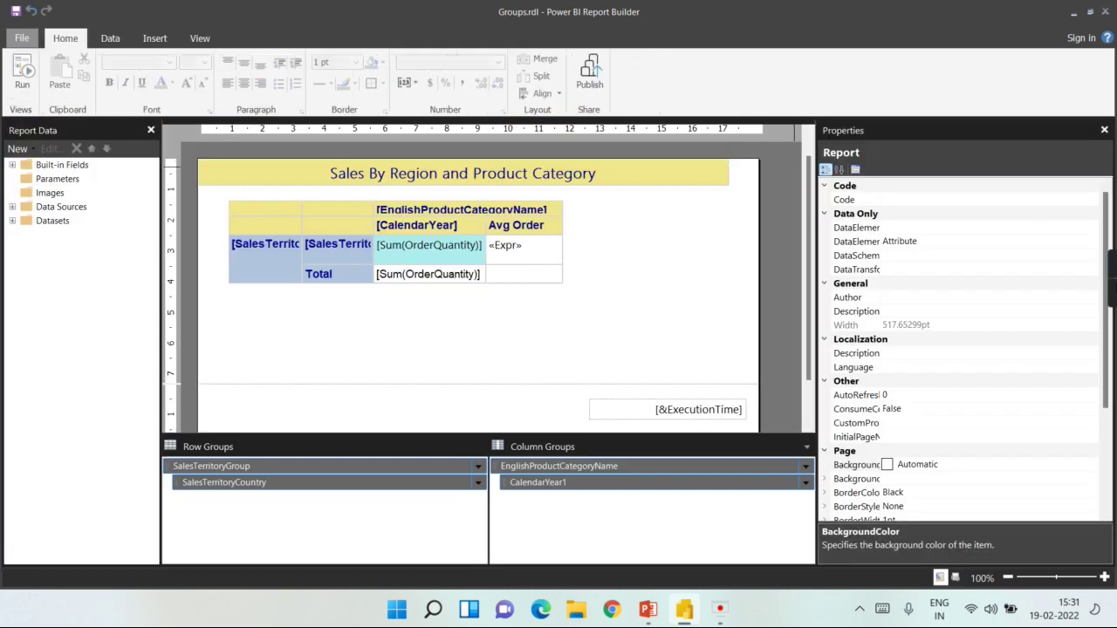
# Step: Reset the Sum(OrderQuantity) cell's BackgroundColor property to No Color
pyautogui.doubleClick(449, 248)
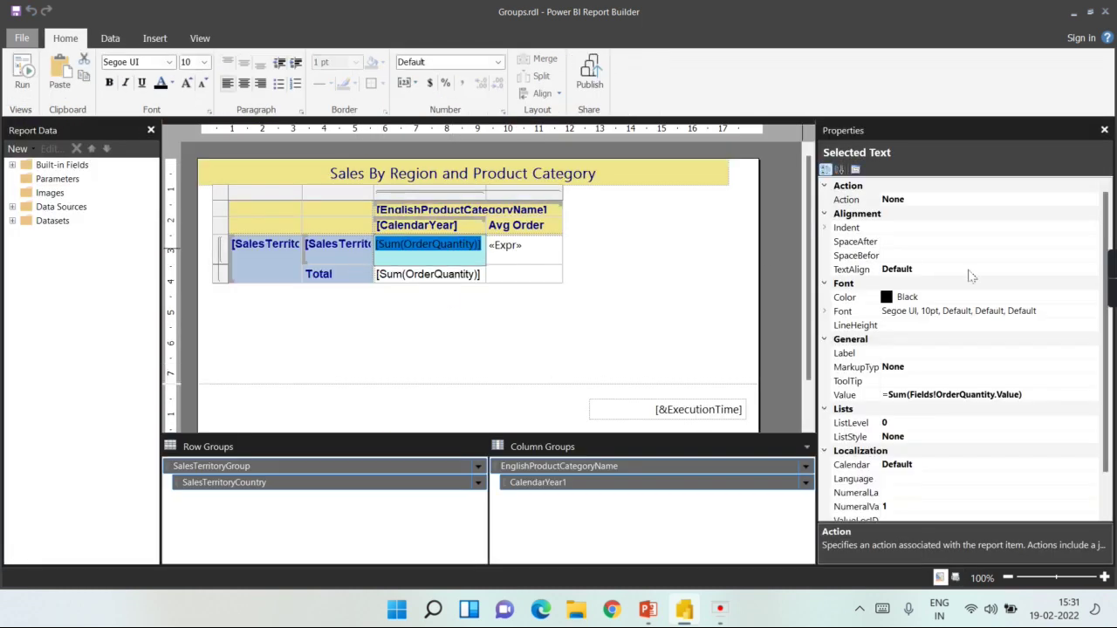
pyautogui.click(474, 350)
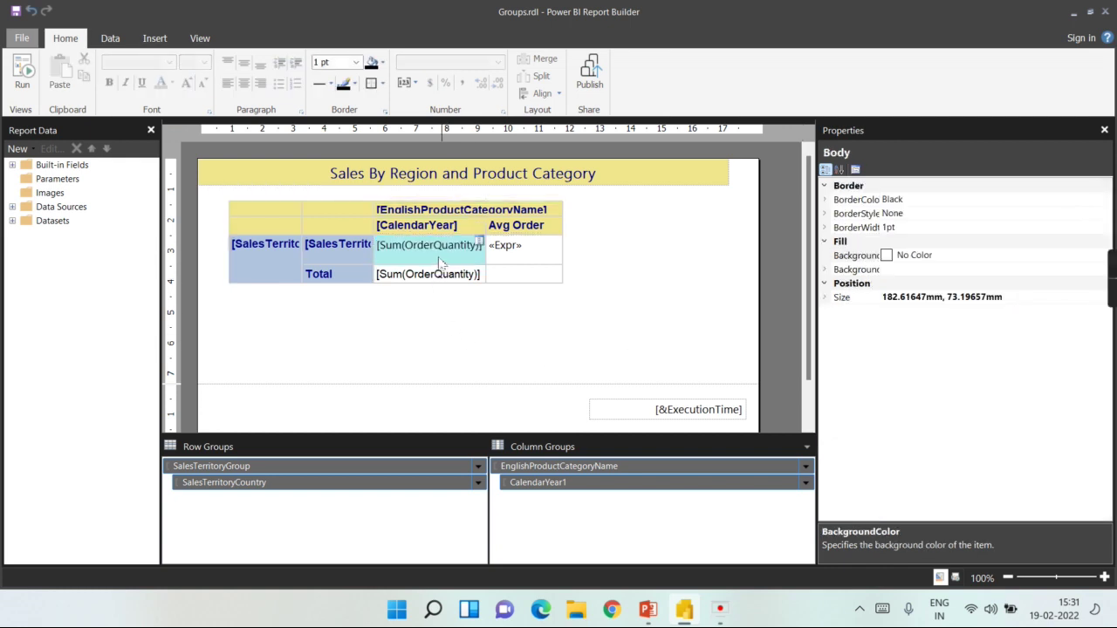
pyautogui.click(436, 248)
pyautogui.click(1082, 259)
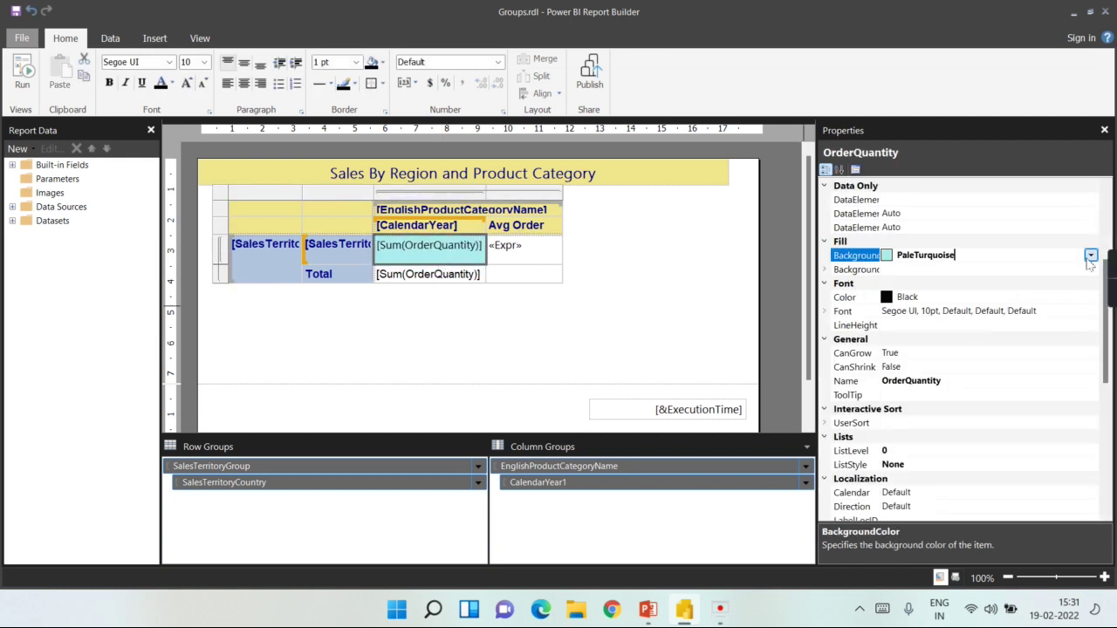
pyautogui.click(1090, 256)
pyautogui.click(949, 274)
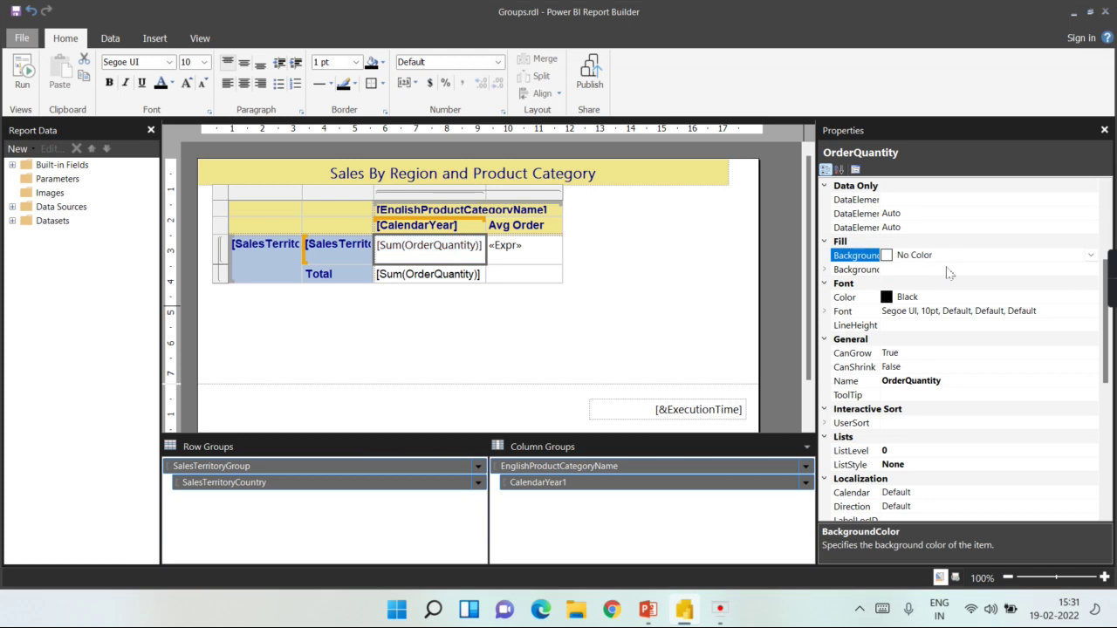
pyautogui.click(1091, 254)
# Step: Set the cell's BackgroundColor expression to =IIF(Sum(Fields!OrderQuantity.Value) >100, "Green", "Red")
pyautogui.click(906, 413)
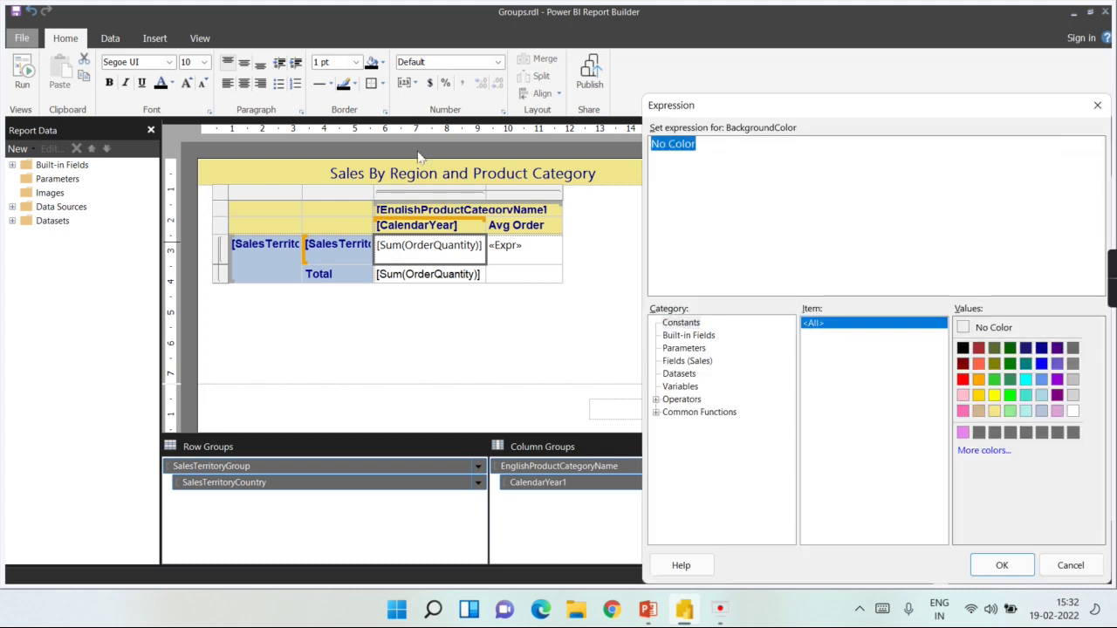
pyautogui.press('BackSpace')
pyautogui.write('= if (')
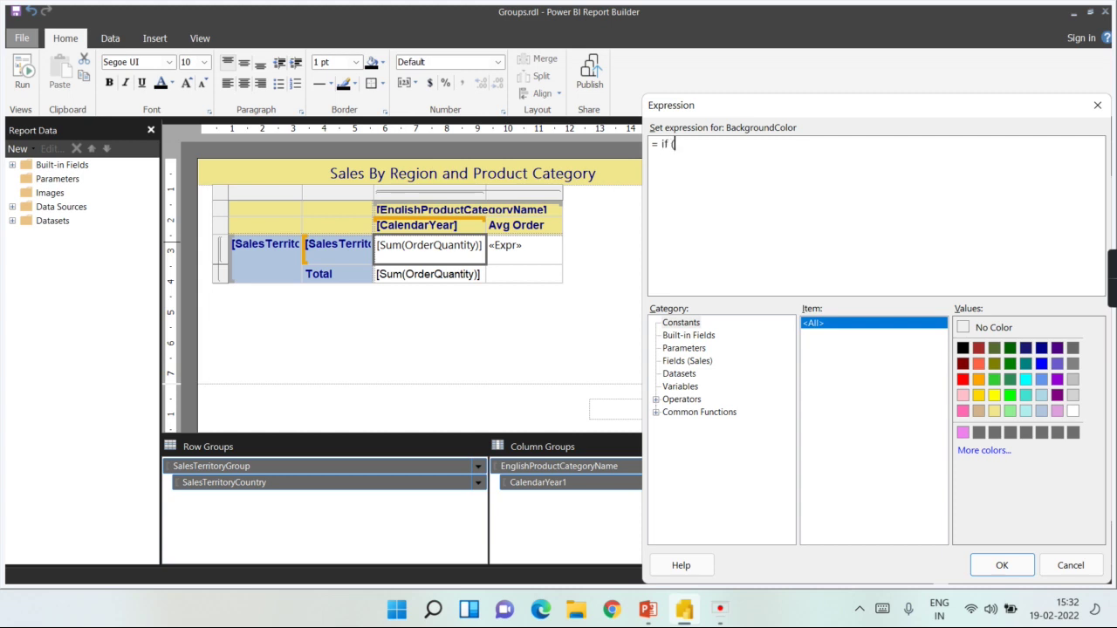
pyautogui.click(655, 412)
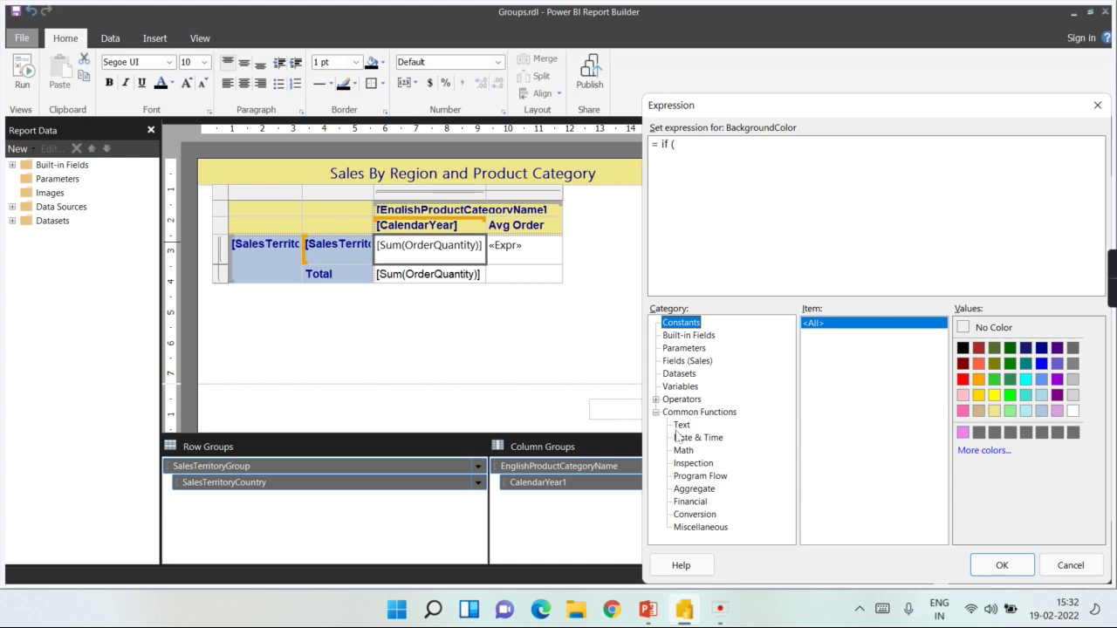
pyautogui.click(695, 490)
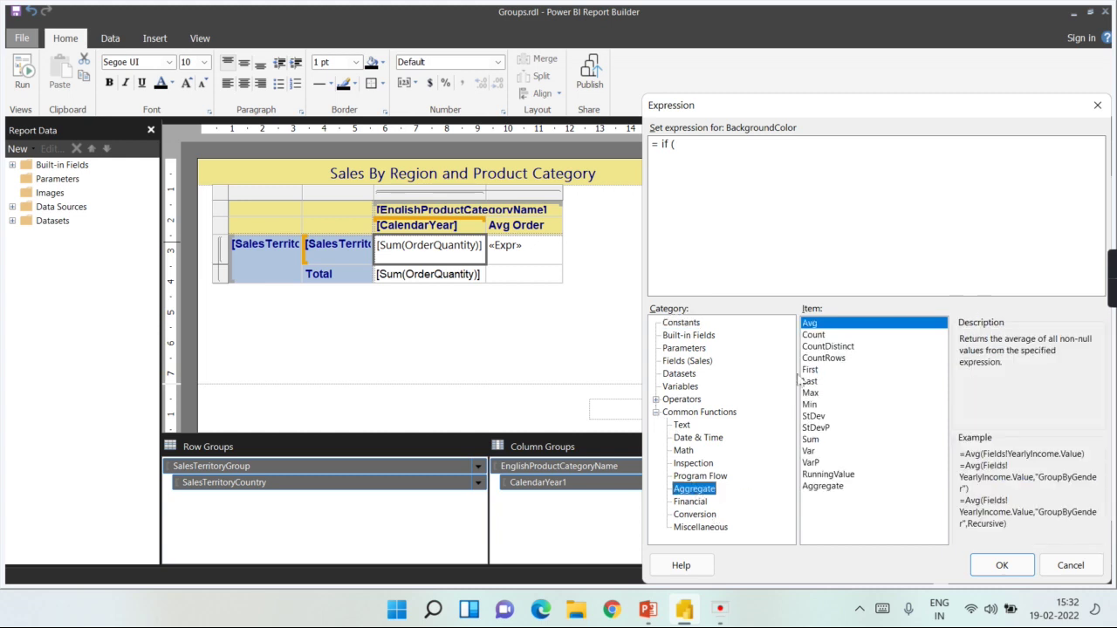
pyautogui.doubleClick(820, 438)
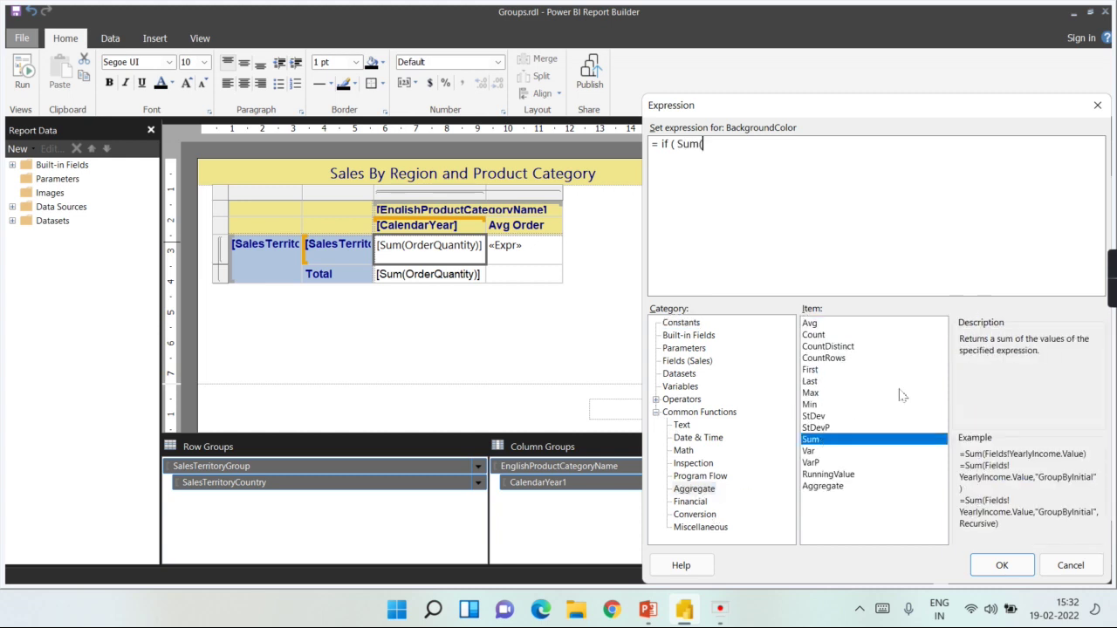
pyautogui.click(687, 360)
pyautogui.doubleClick(1015, 325)
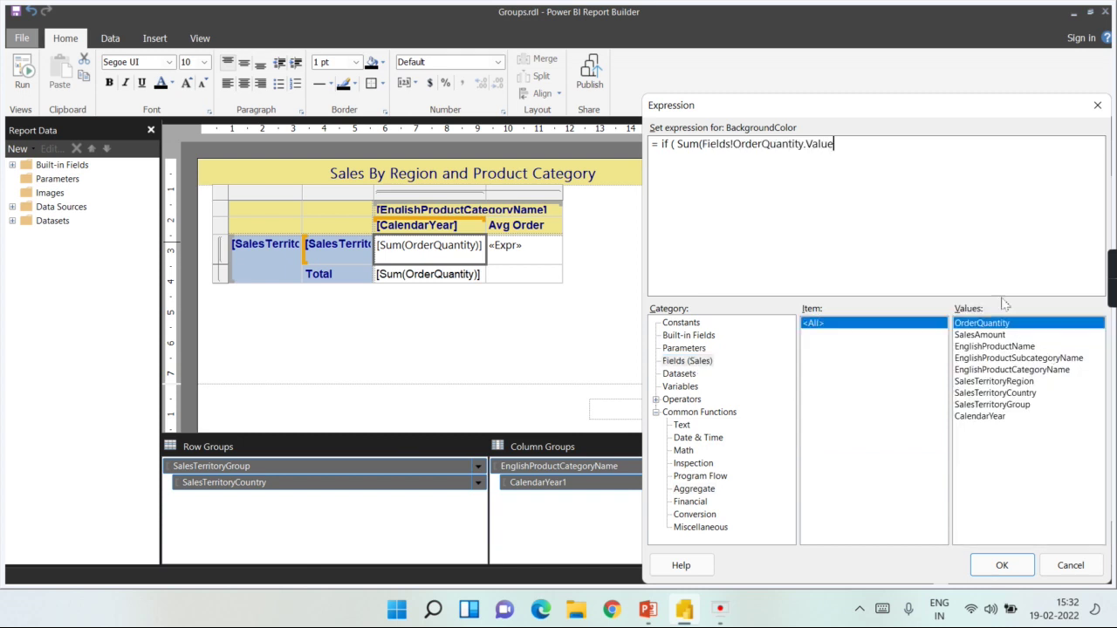
pyautogui.write(') >100 , "Green')
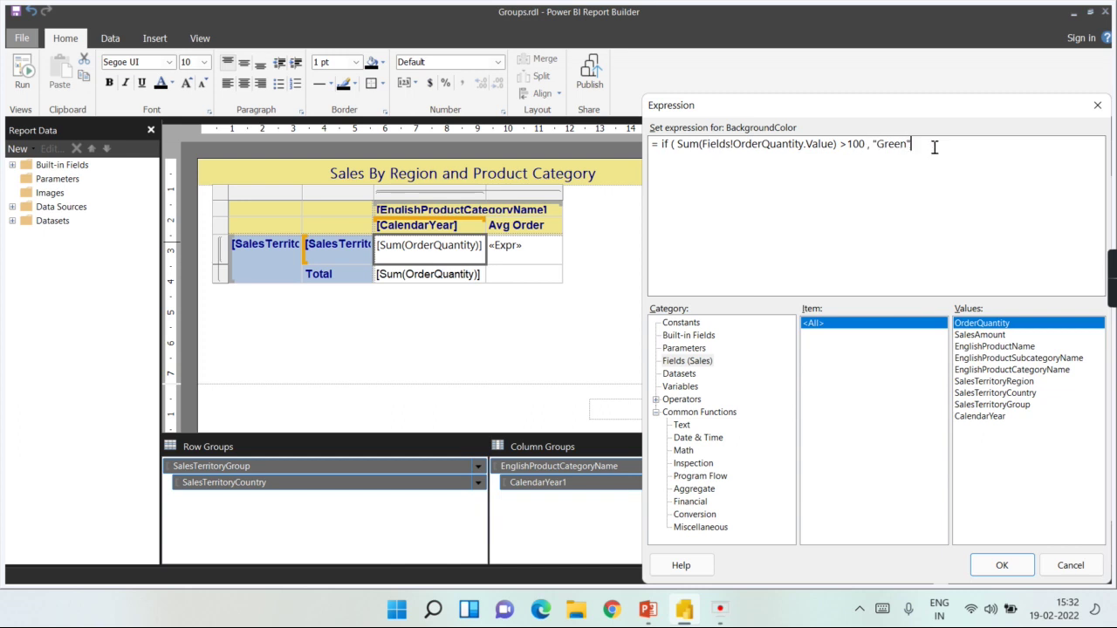
pyautogui.write(', "Red")')
pyautogui.click(1001, 565)
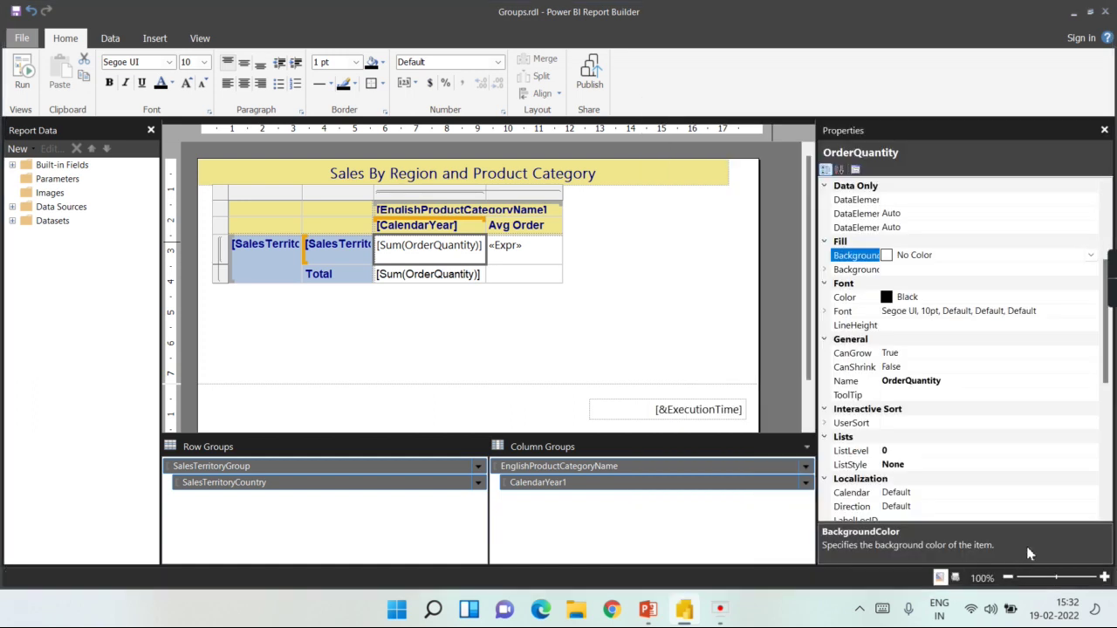
pyautogui.click(468, 314)
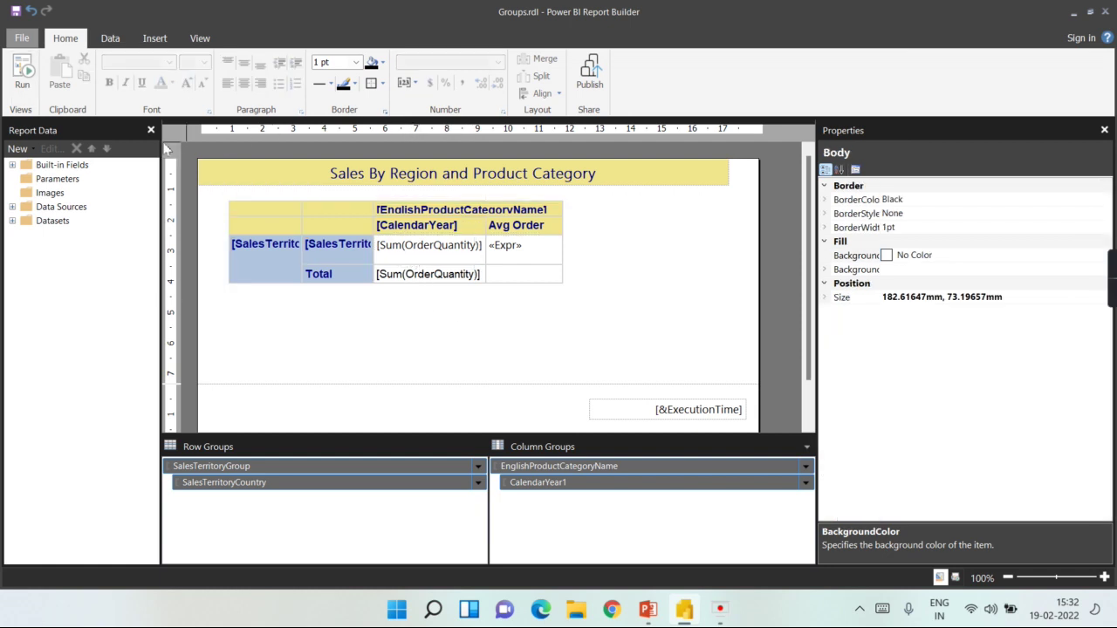
pyautogui.click(24, 85)
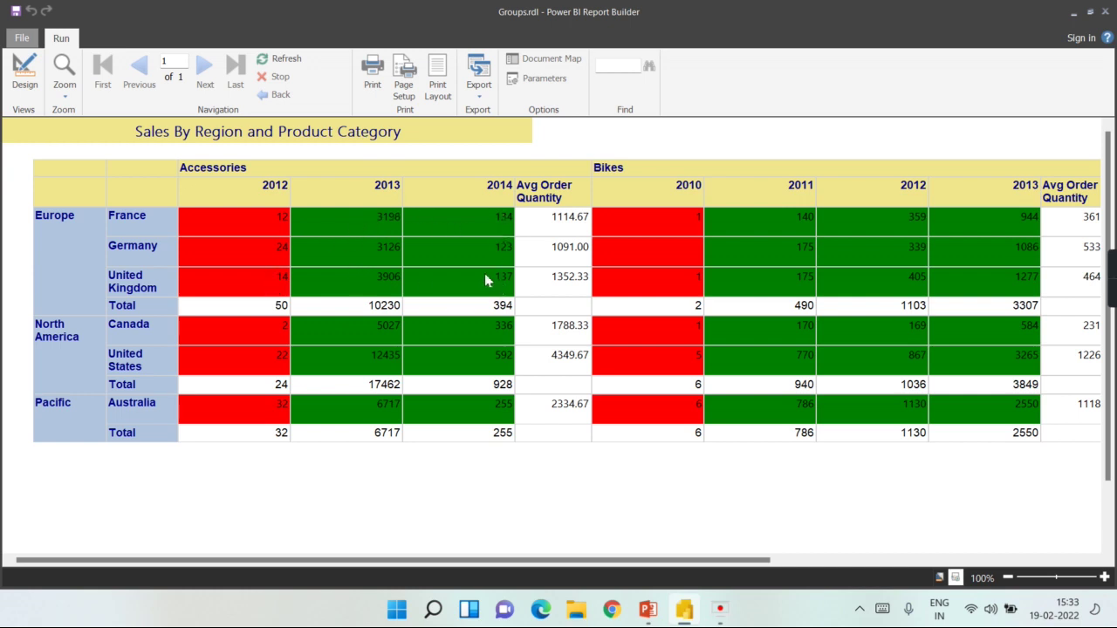
pyautogui.click(25, 72)
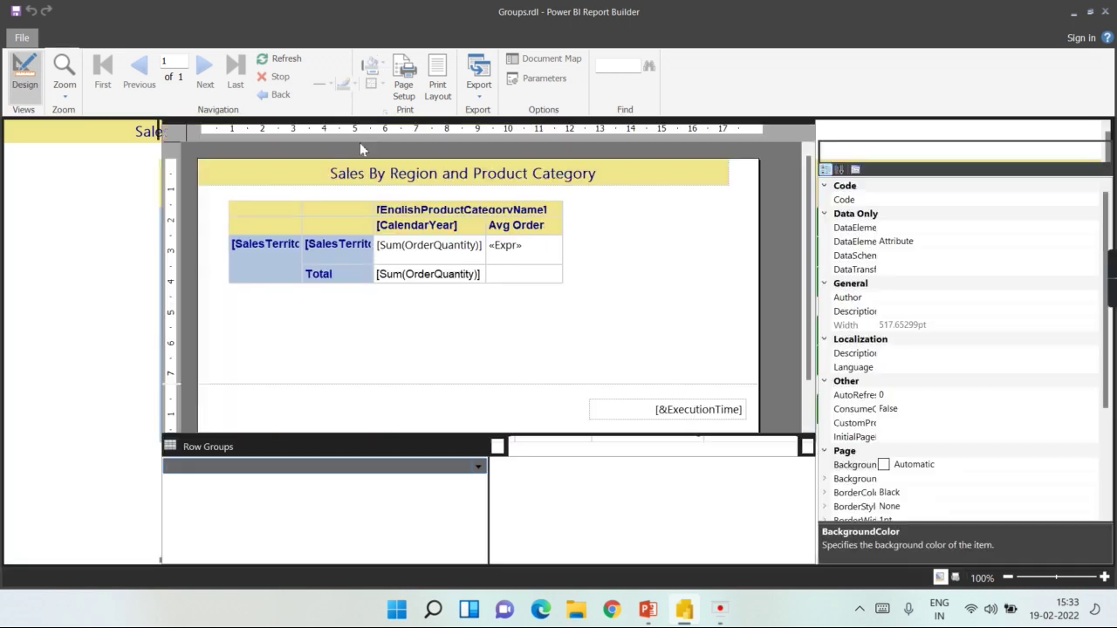
pyautogui.click(646, 328)
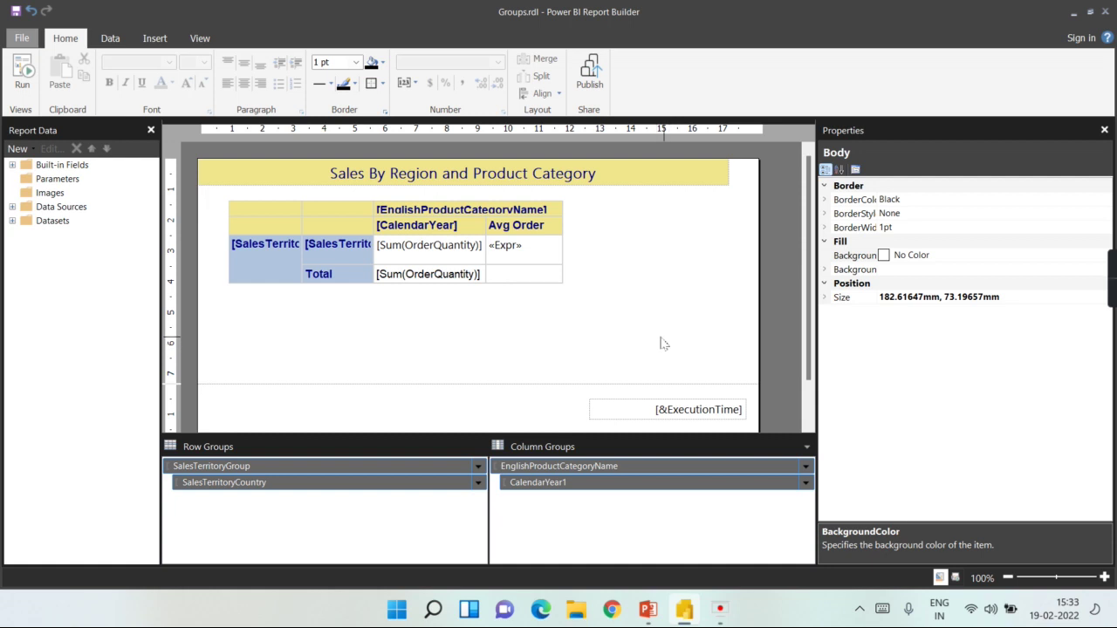
# Step: Select the ReportTitle text box and open its Text Box Properties from the shortcut menu
pyautogui.click(655, 183)
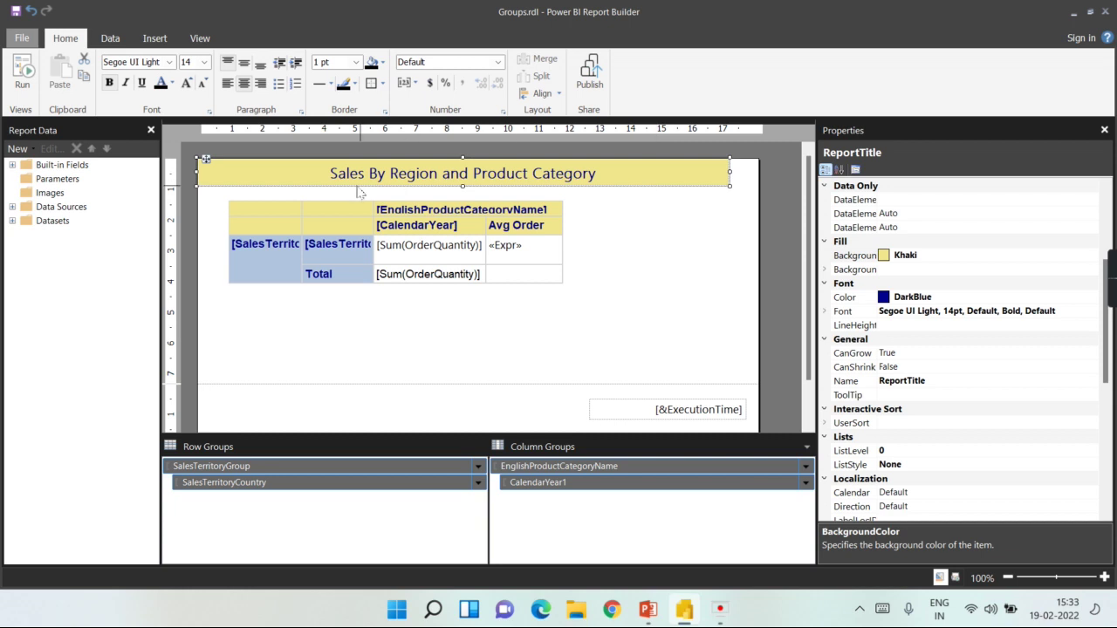
pyautogui.click(668, 237)
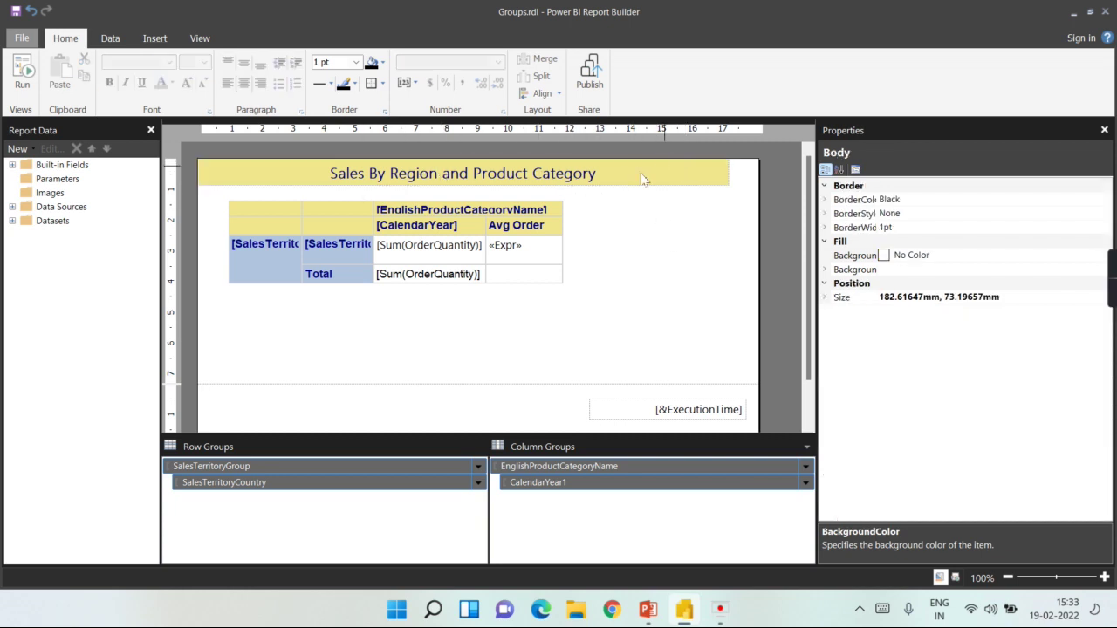
pyautogui.doubleClick(678, 410)
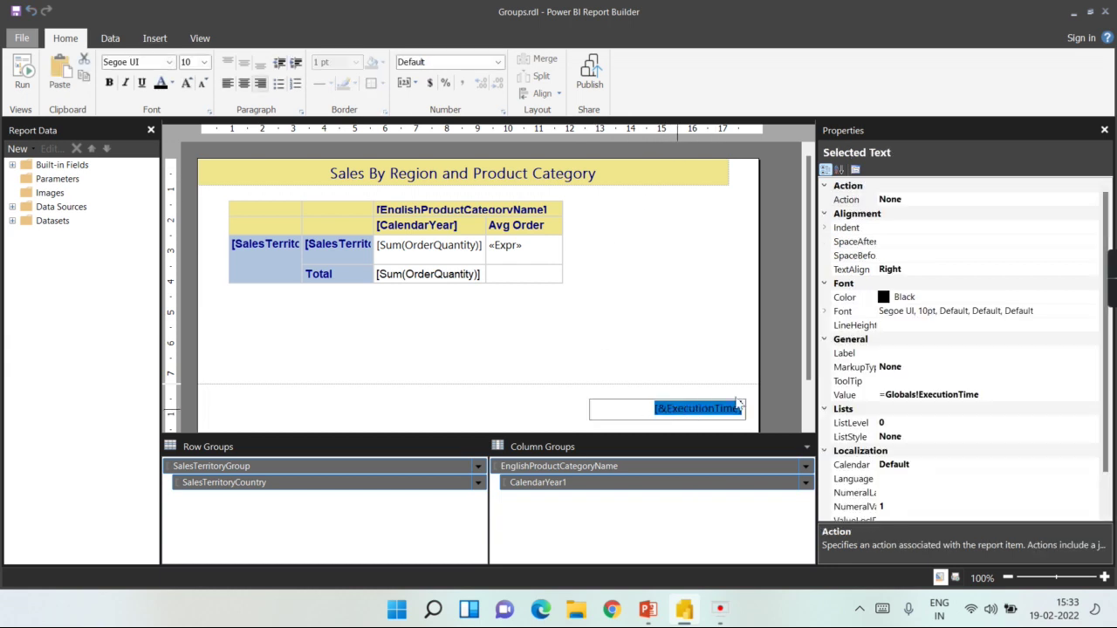
pyautogui.click(594, 178)
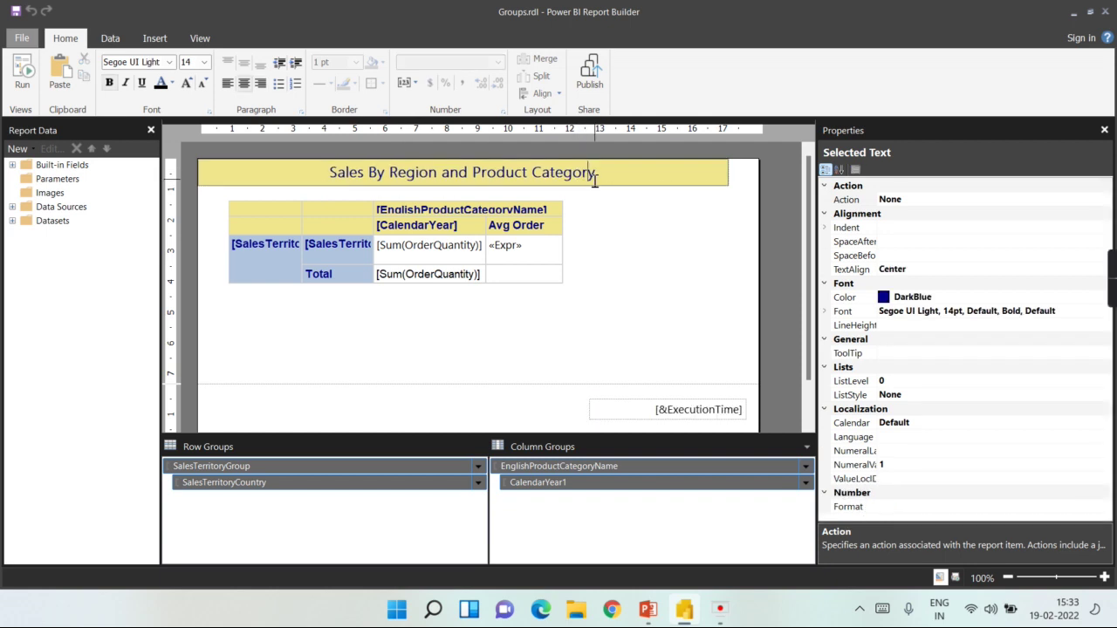
pyautogui.rightClick(594, 179)
pyautogui.moveTo(576, 267); pyautogui.dragTo(528, 175)
pyautogui.click(612, 226)
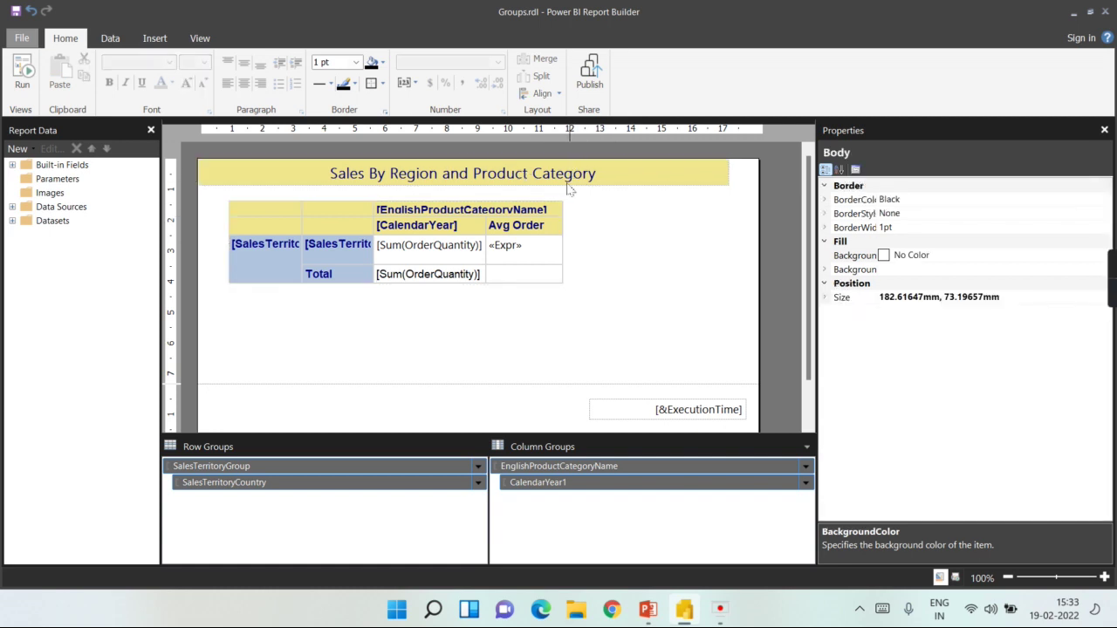
pyautogui.click(569, 179)
pyautogui.rightClick(554, 189)
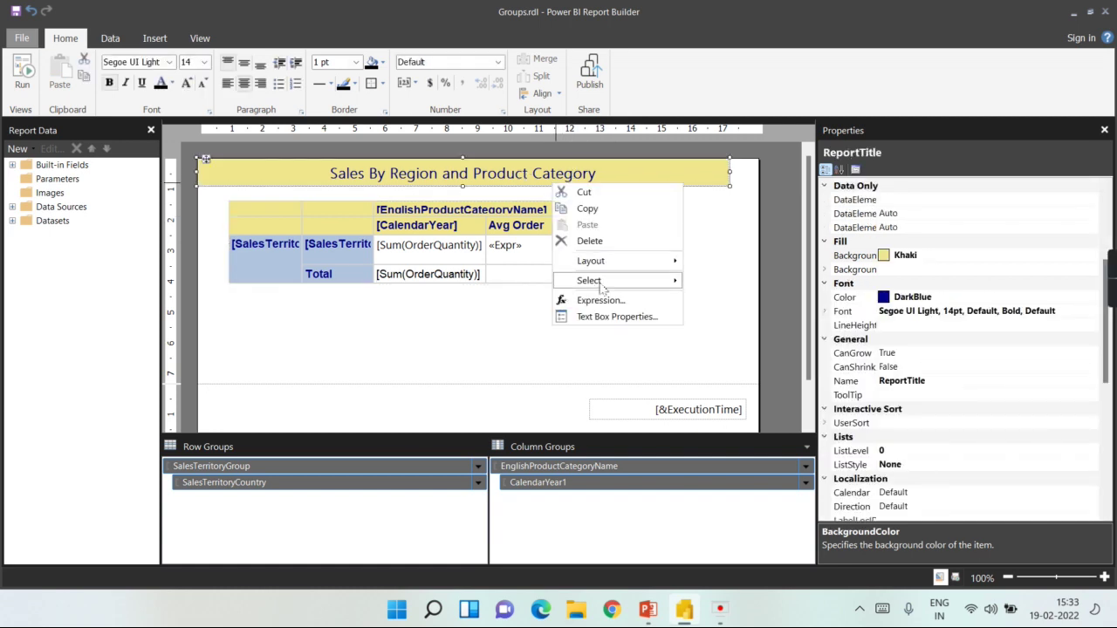
pyautogui.click(635, 319)
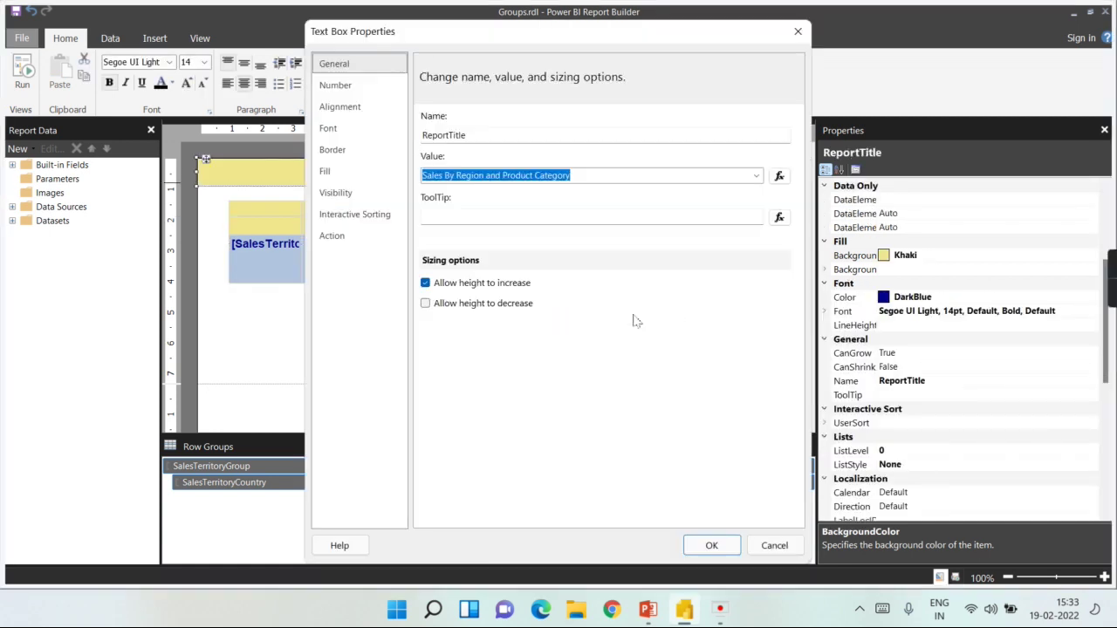
# Step: Make the title value an expression joining the title text with " As on date "
pyautogui.click(779, 176)
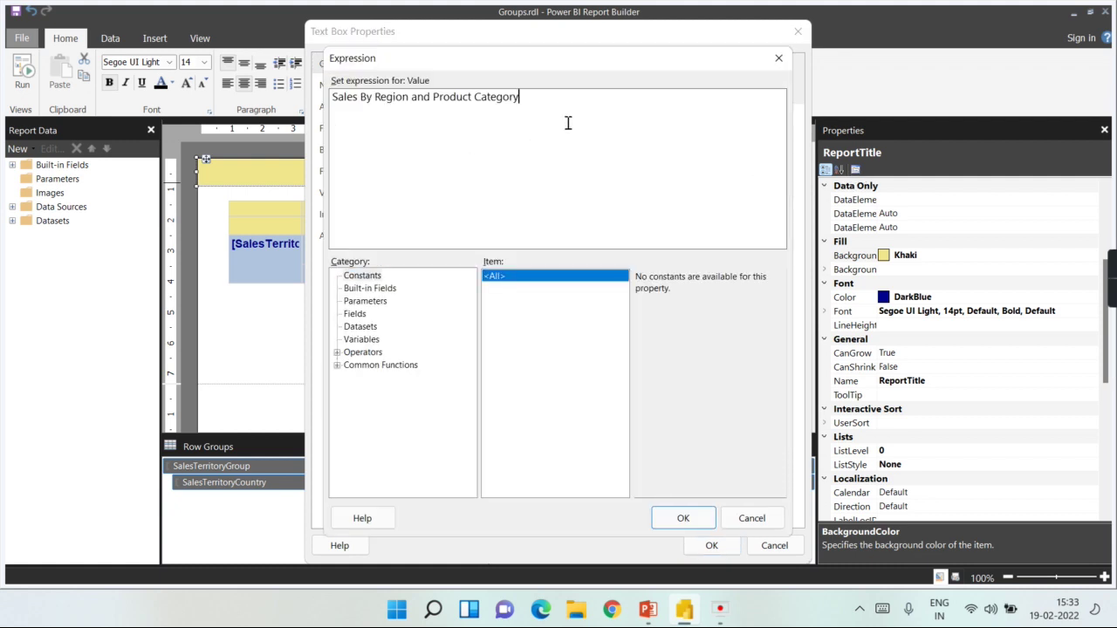
pyautogui.write('=')
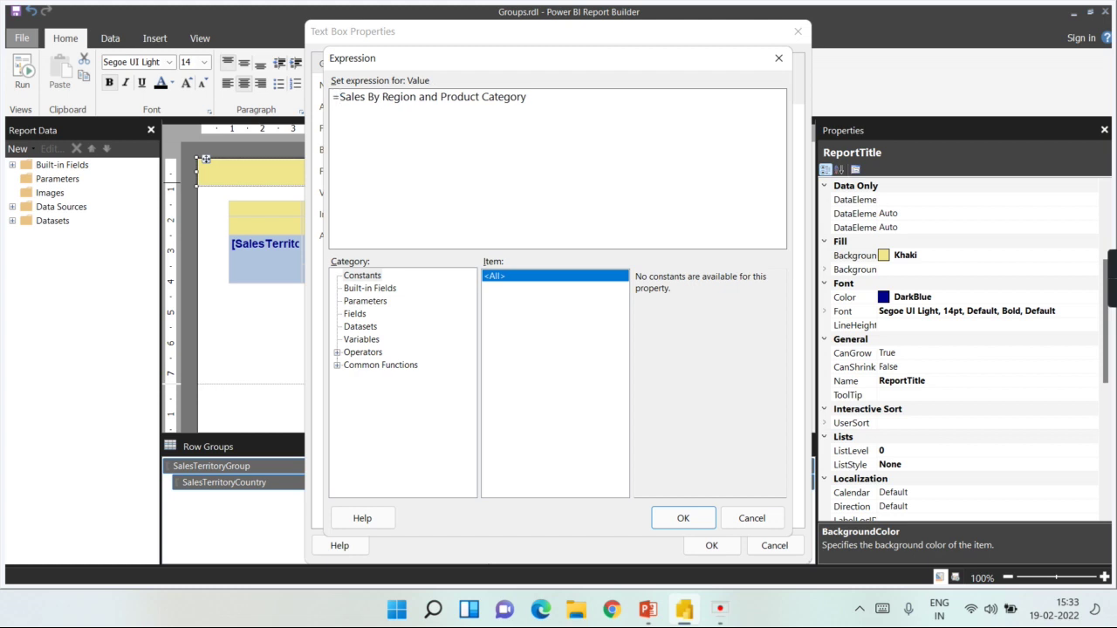
pyautogui.write(' "')
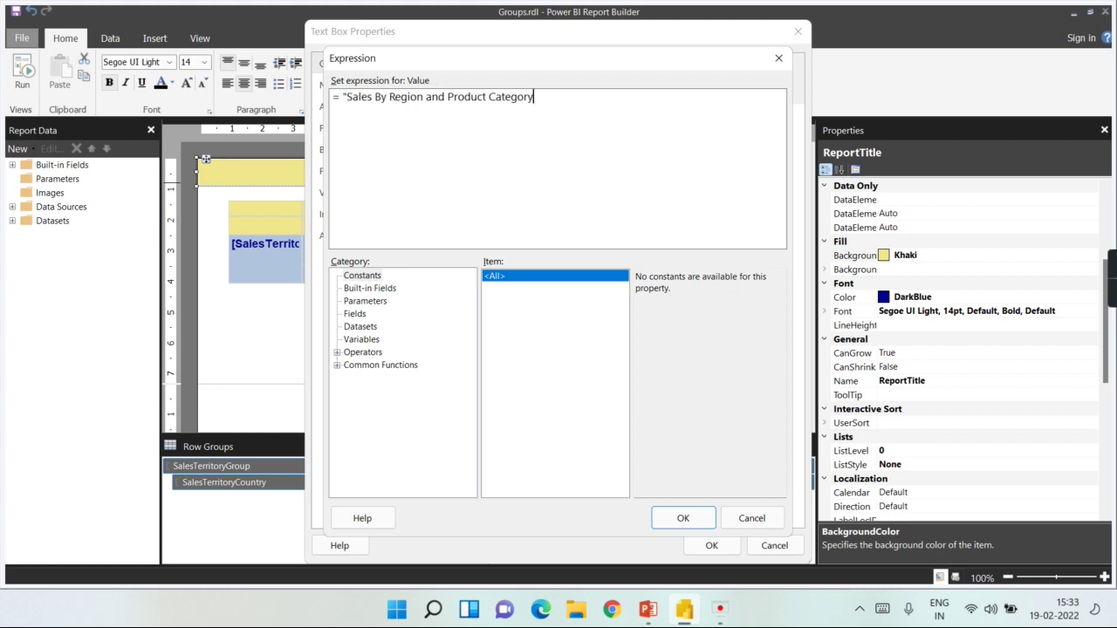
pyautogui.write('"')
pyautogui.click(534, 97)
pyautogui.click(541, 97)
pyautogui.write('& ')
pyautogui.write('"A s')
pyautogui.write('s')
pyautogui.write(' on date')
pyautogui.press('Left')
pyautogui.press('Right')
pyautogui.write('&')
pyautogui.moveTo(561, 98); pyautogui.dragTo(540, 97)
pyautogui.press('BackSpace')
# Step: Append Globals!ExecutionTime to the title expression and confirm it
pyautogui.click(646, 97)
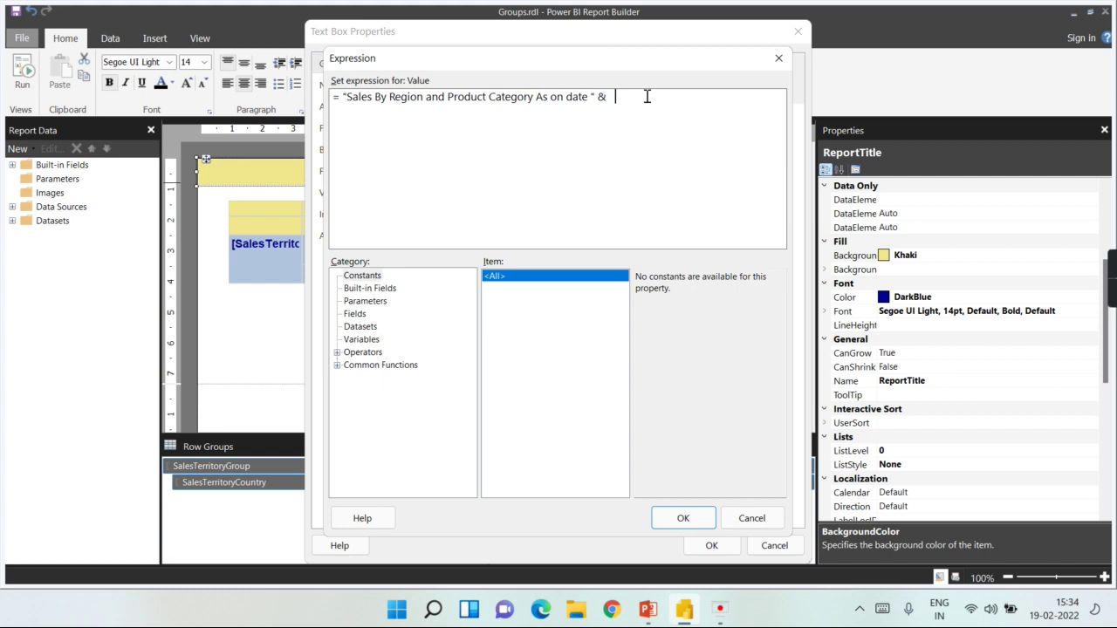
pyautogui.click(371, 290)
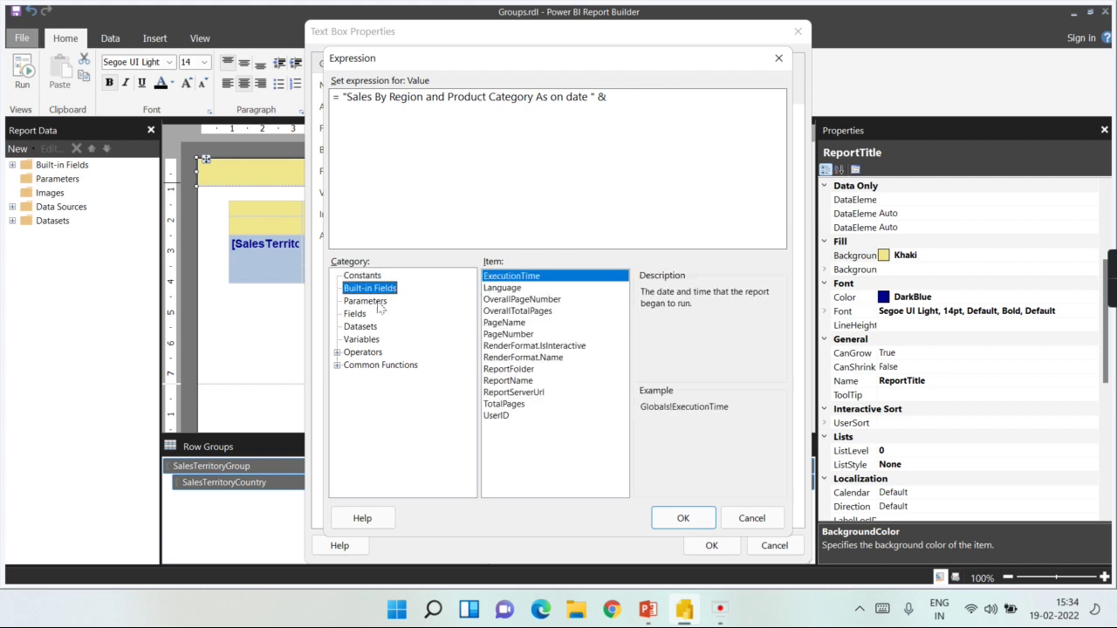
pyautogui.doubleClick(522, 276)
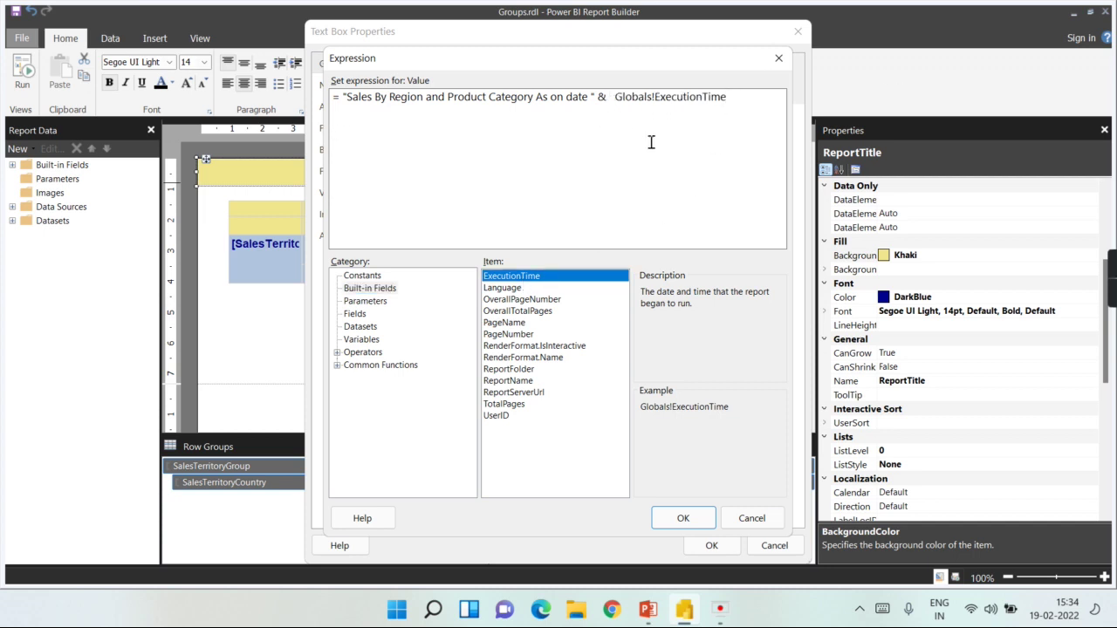
pyautogui.click(703, 520)
pyautogui.click(707, 543)
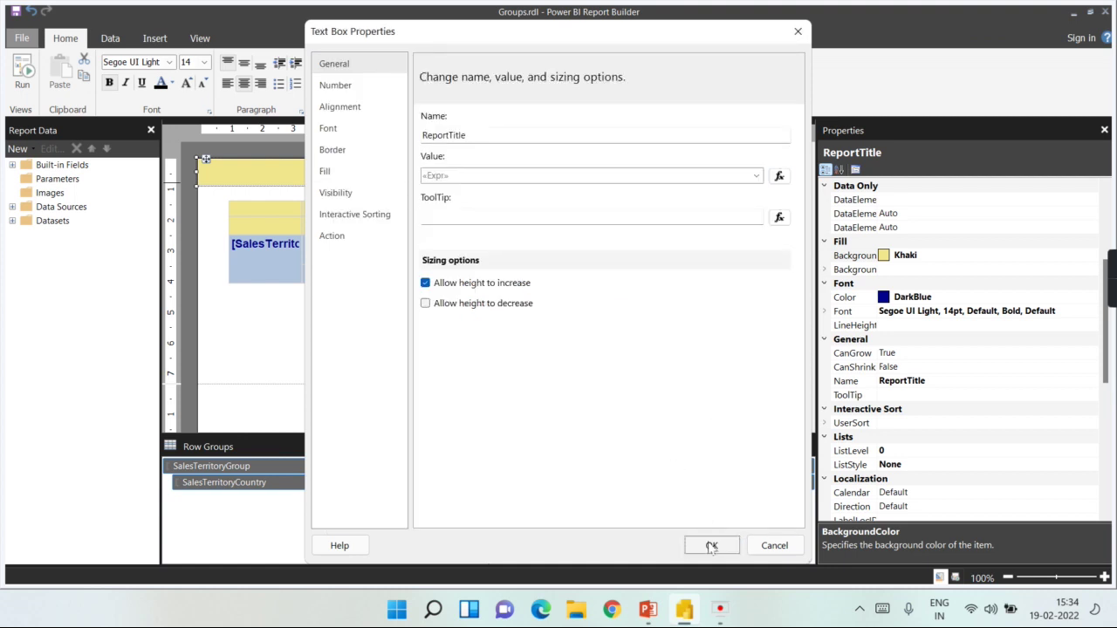
# Step: Apply the title change and preview it ending 'As on date 2/19/2022 3:34:49 PM', then return to design
pyautogui.click(711, 544)
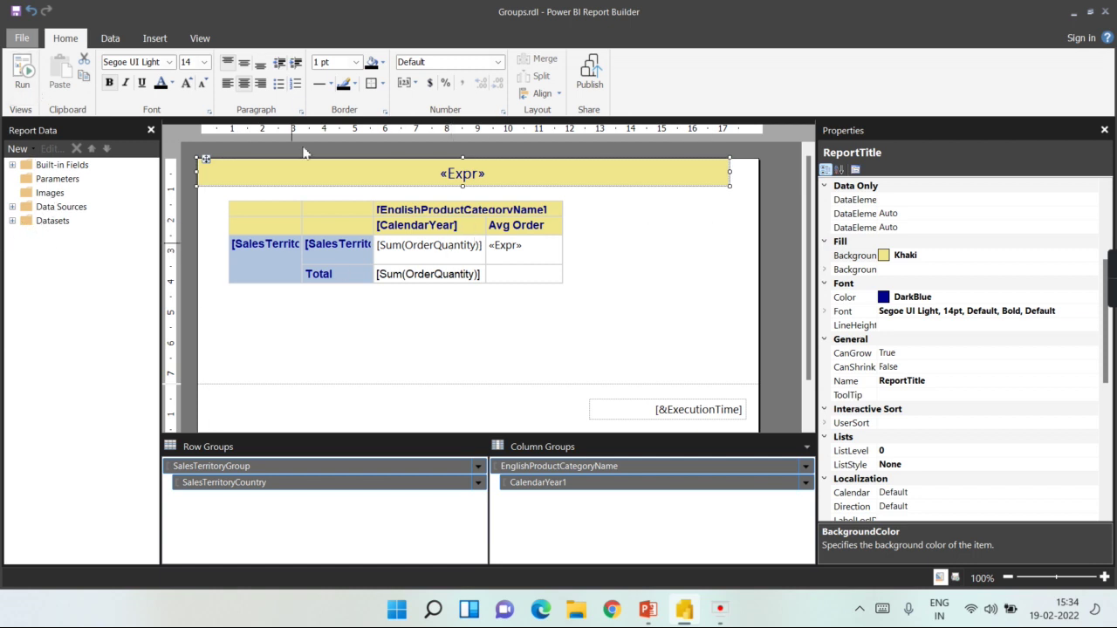
pyautogui.click(22, 87)
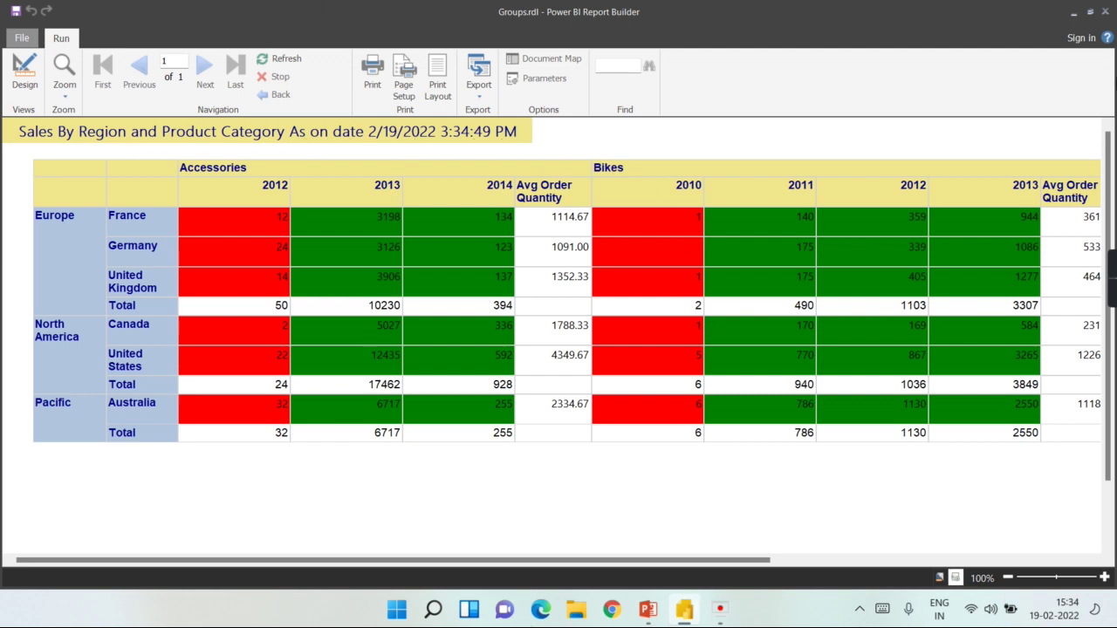
pyautogui.click(25, 70)
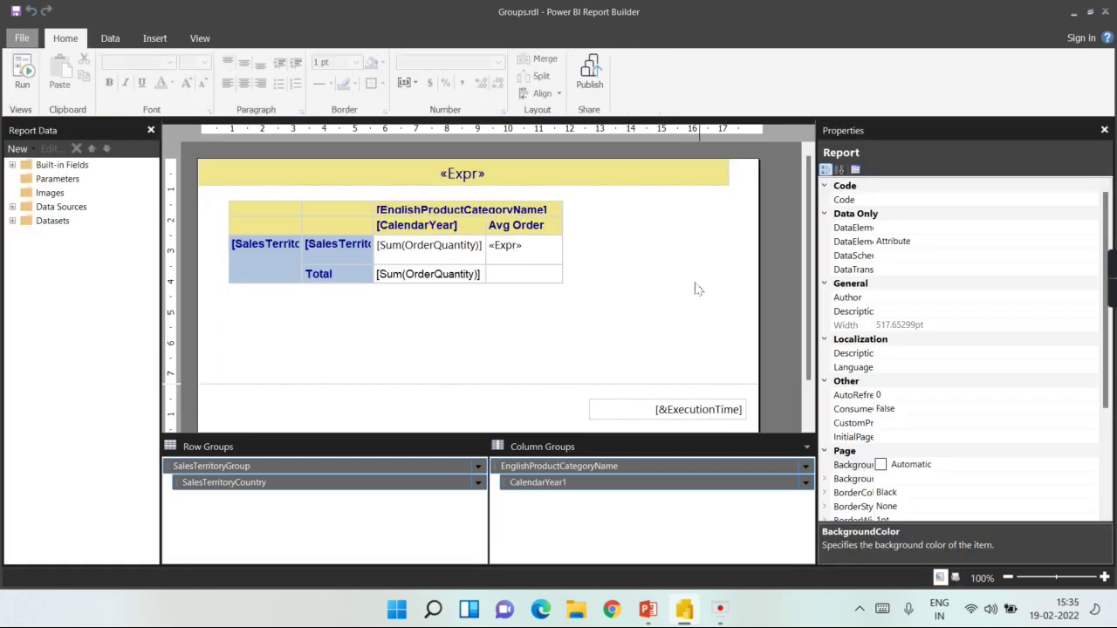
pyautogui.click(672, 296)
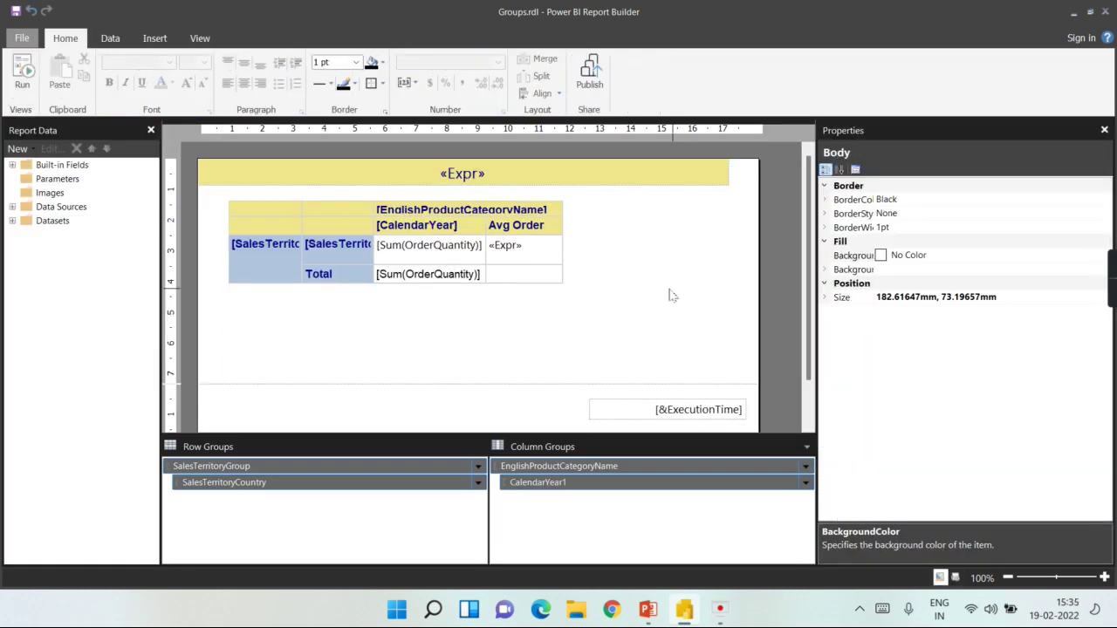